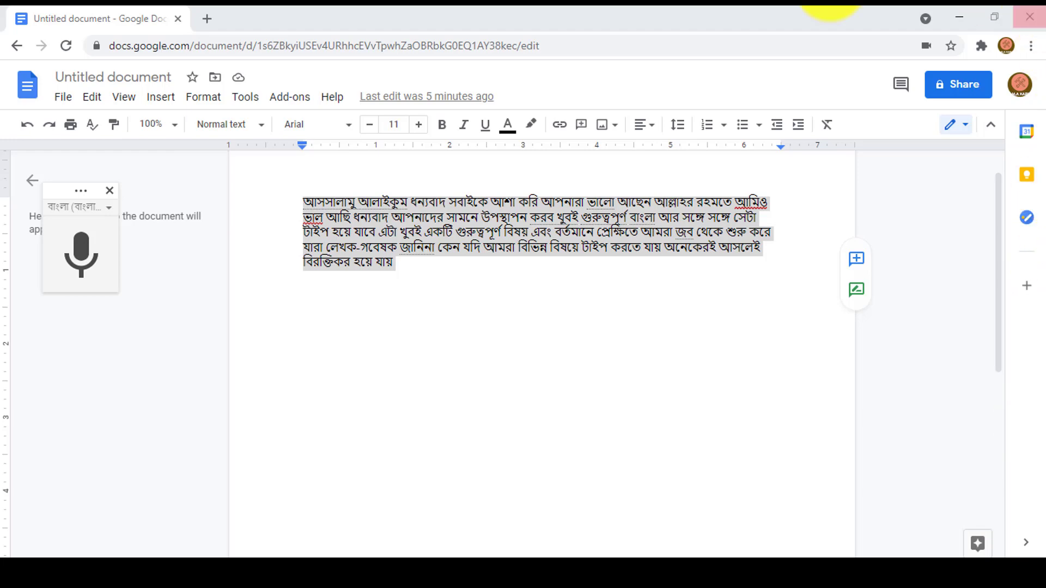
Start voice typing and dictate the Bengali paragraph beginning 'তো আমরা যদি কোন বিষয় মুখে বলি'.
{"action": "left_click", "coordinate": [82, 248]}
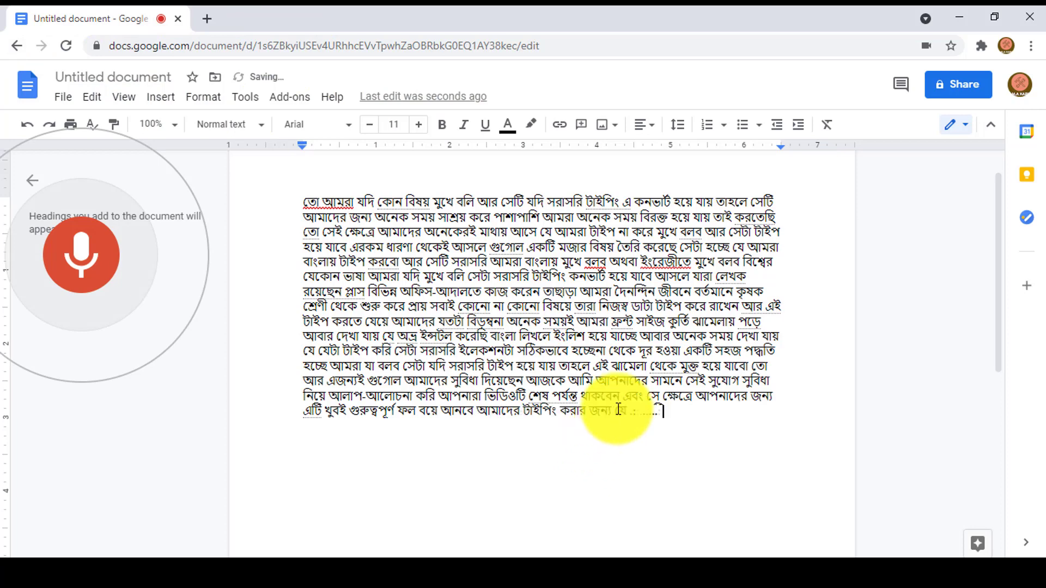
Open a new Chrome tab beside the document and select the Bangladesh Independence Day doodle.
{"action": "left_click", "coordinate": [208, 19]}
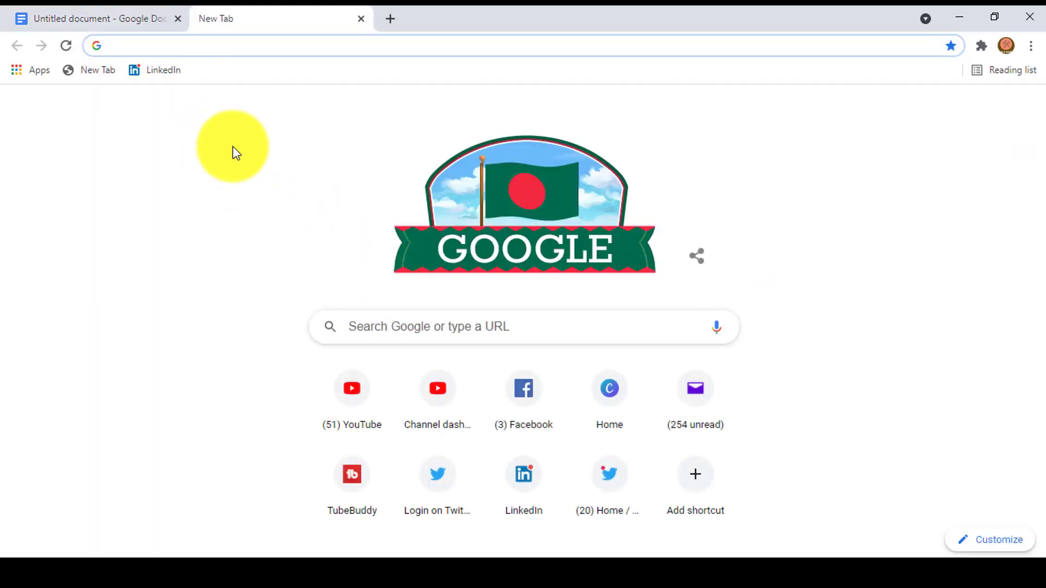
{"action": "left_click", "coordinate": [659, 225]}
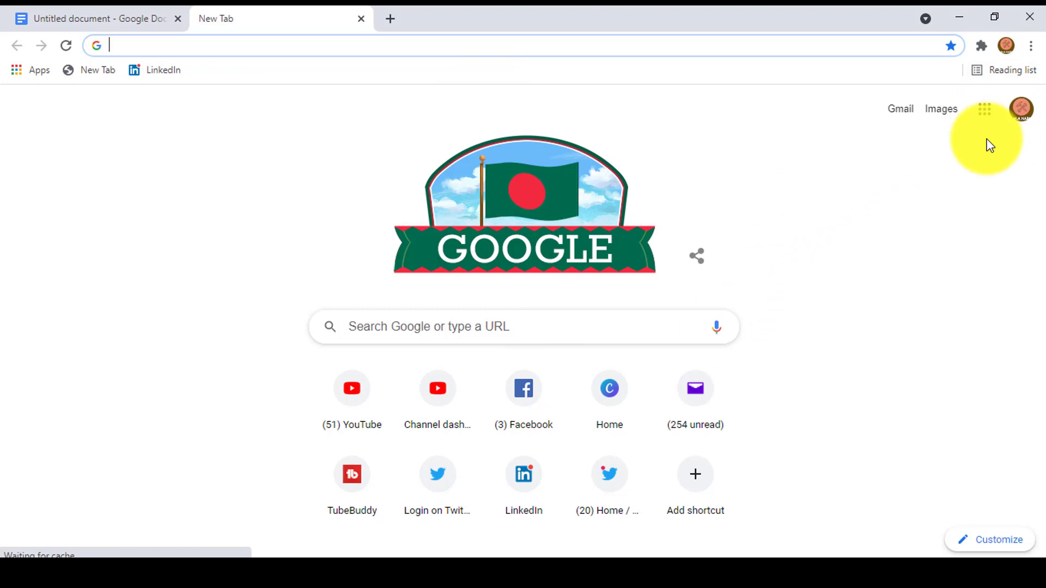
Show the Google apps grid on the new tab page and browse through the apps list.
{"action": "left_click", "coordinate": [986, 109]}
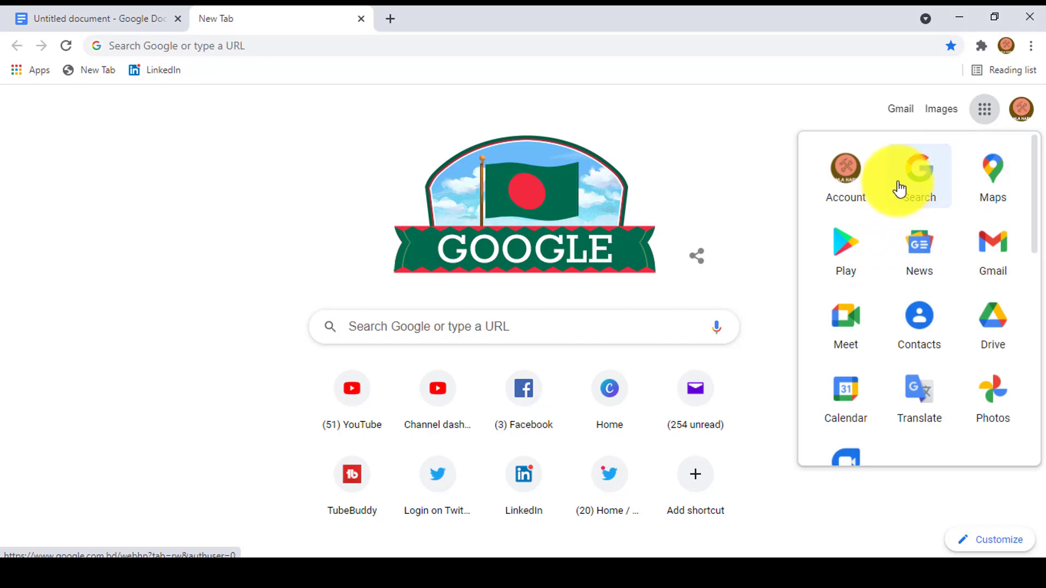
{"action": "scroll", "coordinate": [888, 248], "scroll_direction": "down", "scroll_amount": 3}
{"action": "scroll", "coordinate": [887, 253], "scroll_direction": "down", "scroll_amount": 3}
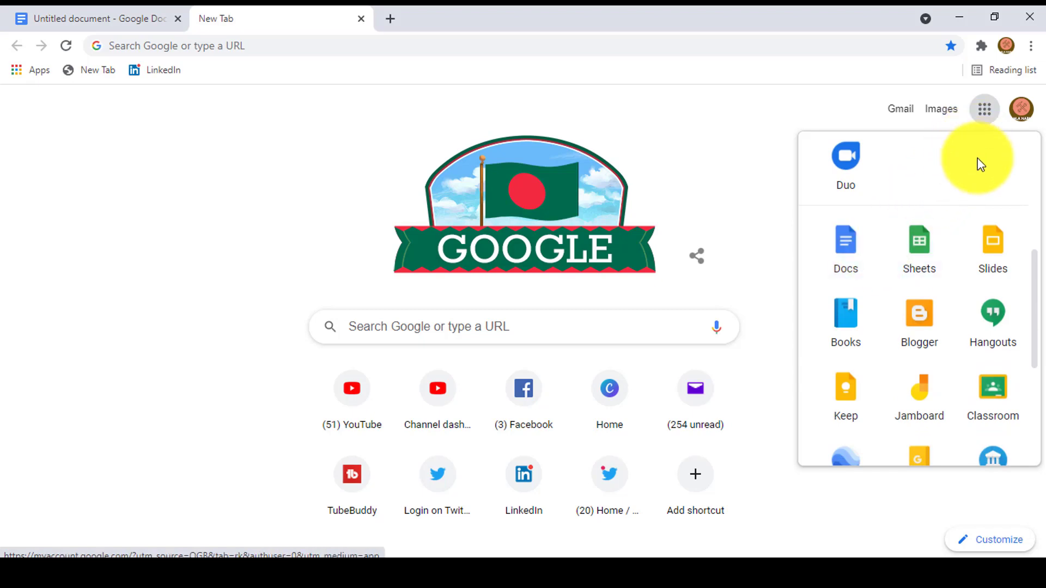
{"action": "scroll", "coordinate": [884, 257], "scroll_direction": "down", "scroll_amount": 3}
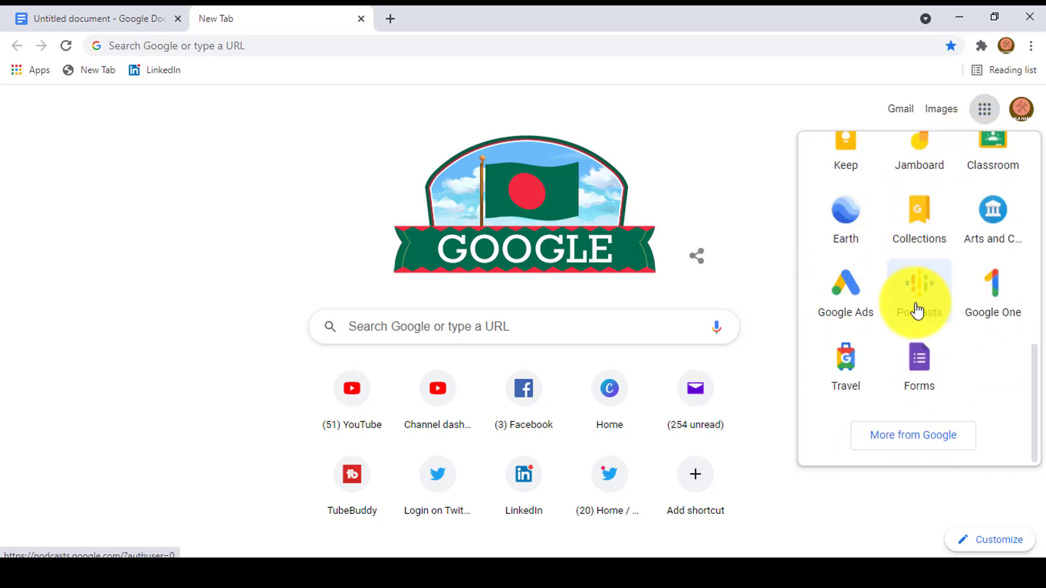
{"action": "scroll", "coordinate": [942, 375], "scroll_direction": "up", "scroll_amount": 5}
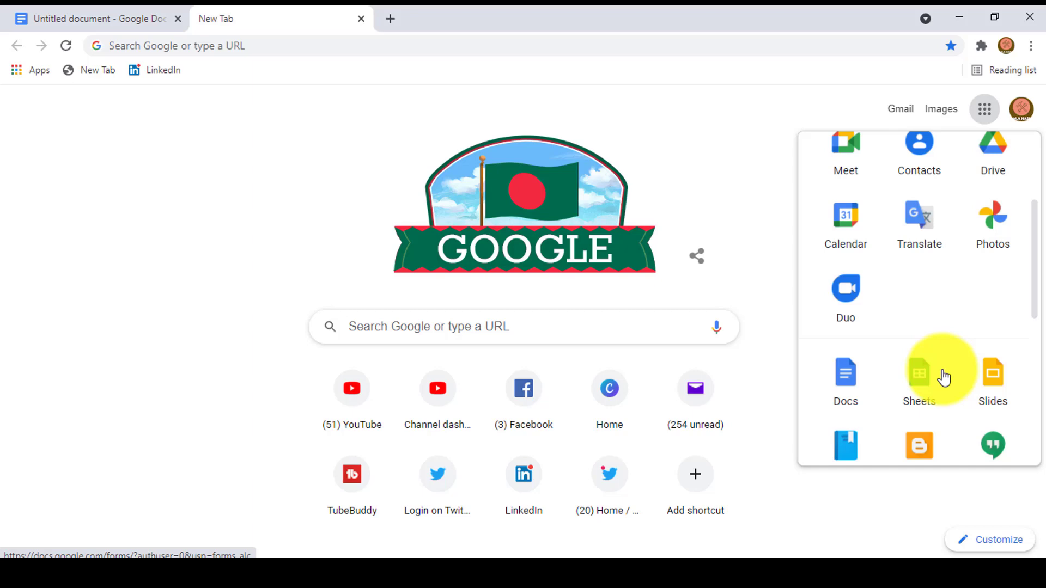
{"action": "scroll", "coordinate": [944, 378], "scroll_direction": "up", "scroll_amount": 3}
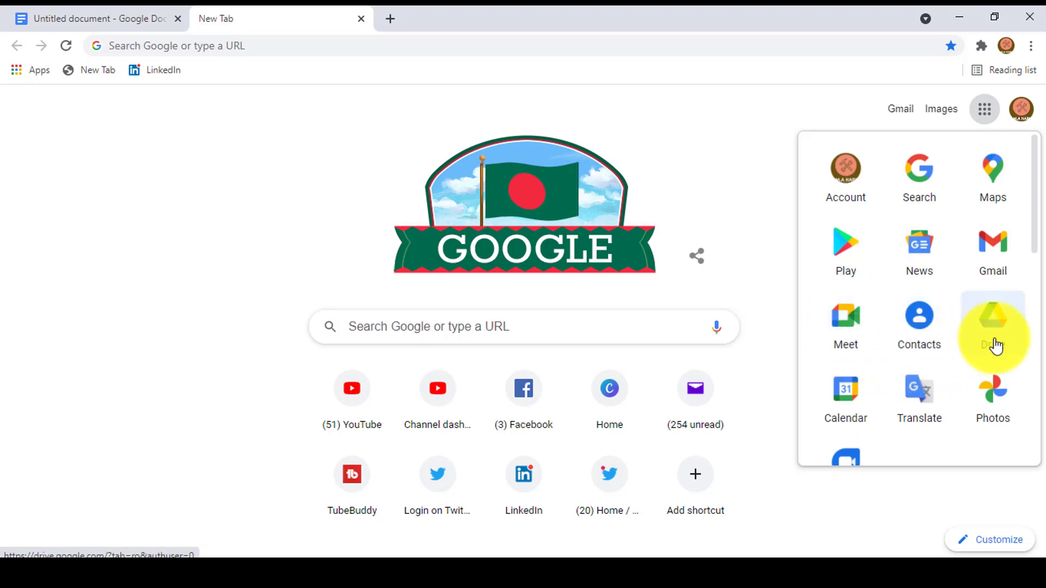
{"action": "scroll", "coordinate": [990, 368], "scroll_direction": "down", "scroll_amount": 2}
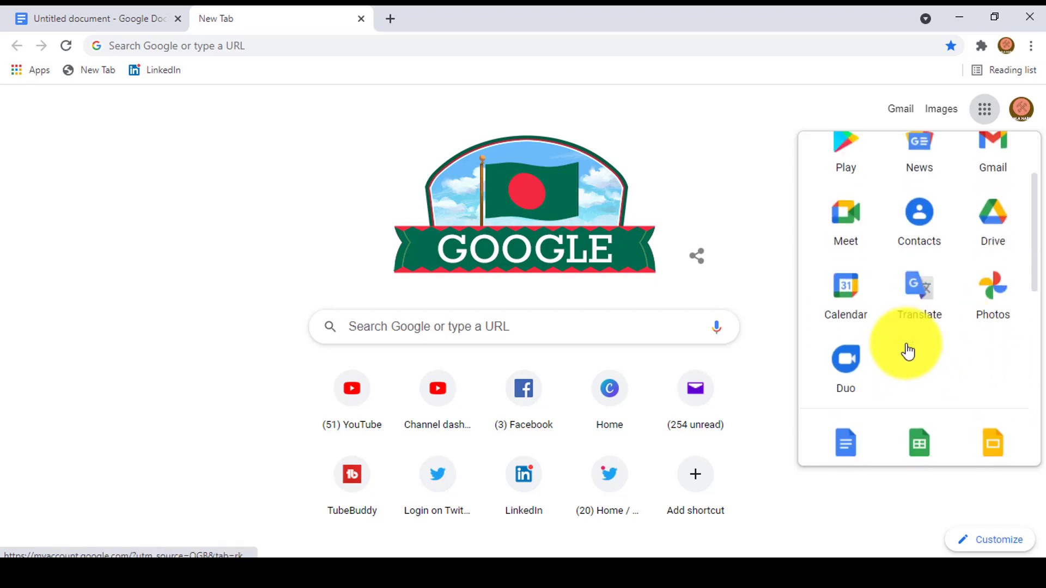
{"action": "scroll", "coordinate": [908, 352], "scroll_direction": "down", "scroll_amount": 2}
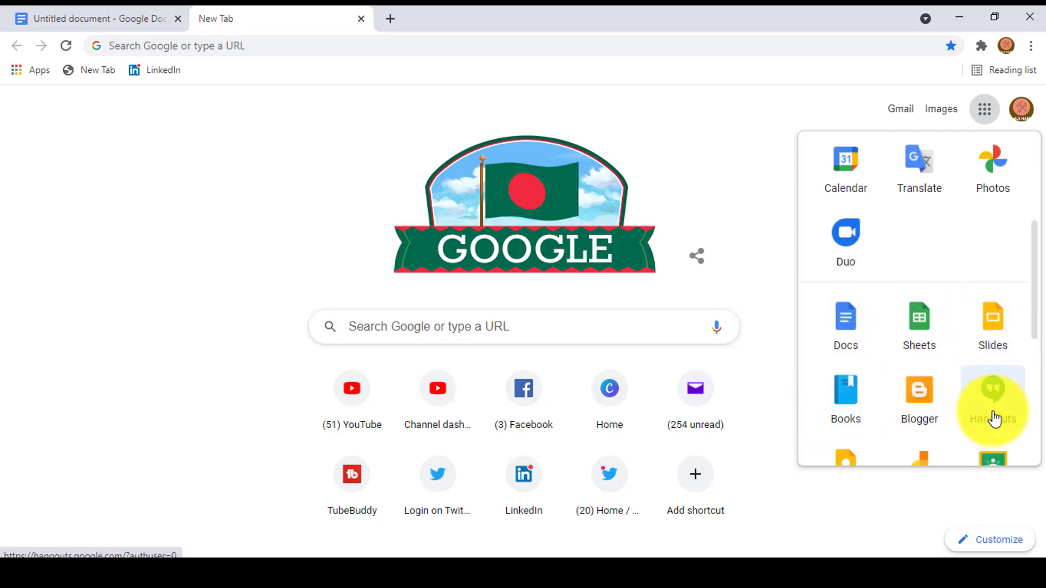
{"action": "scroll", "coordinate": [1011, 419], "scroll_direction": "down", "scroll_amount": 3}
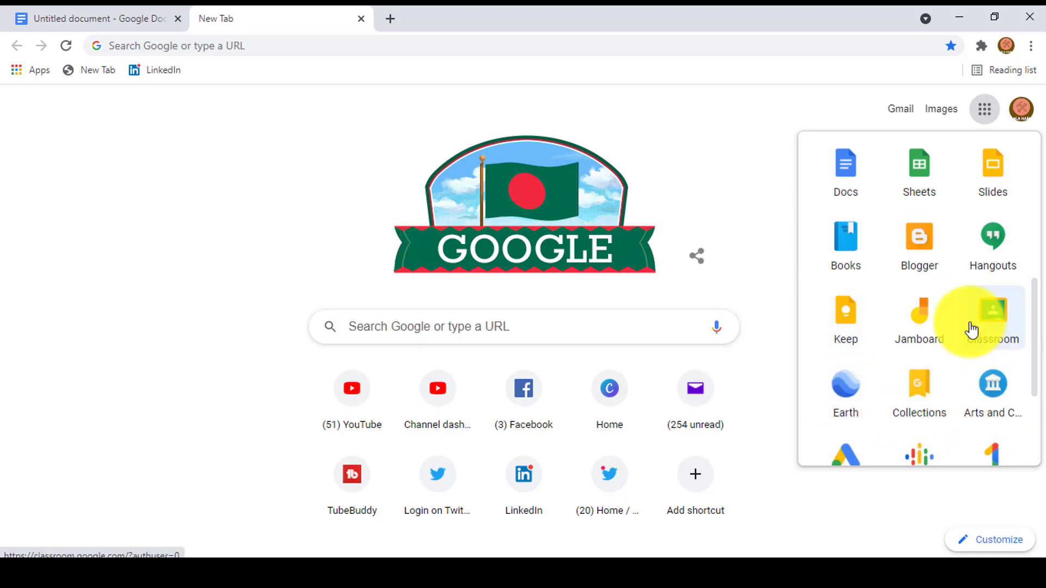
{"action": "scroll", "coordinate": [907, 380], "scroll_direction": "down", "scroll_amount": 1}
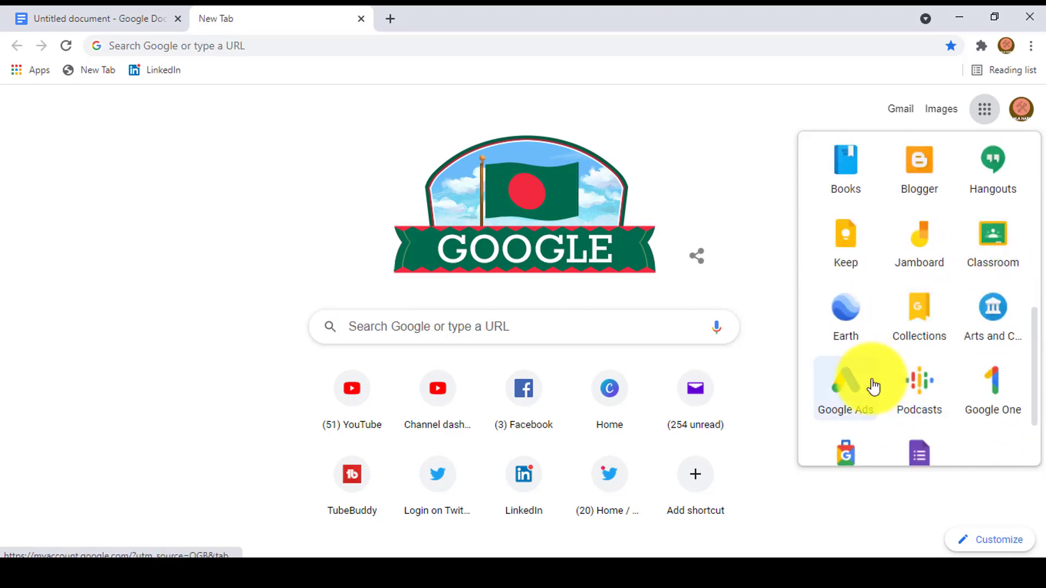
{"action": "scroll", "coordinate": [869, 376], "scroll_direction": "down", "scroll_amount": 2}
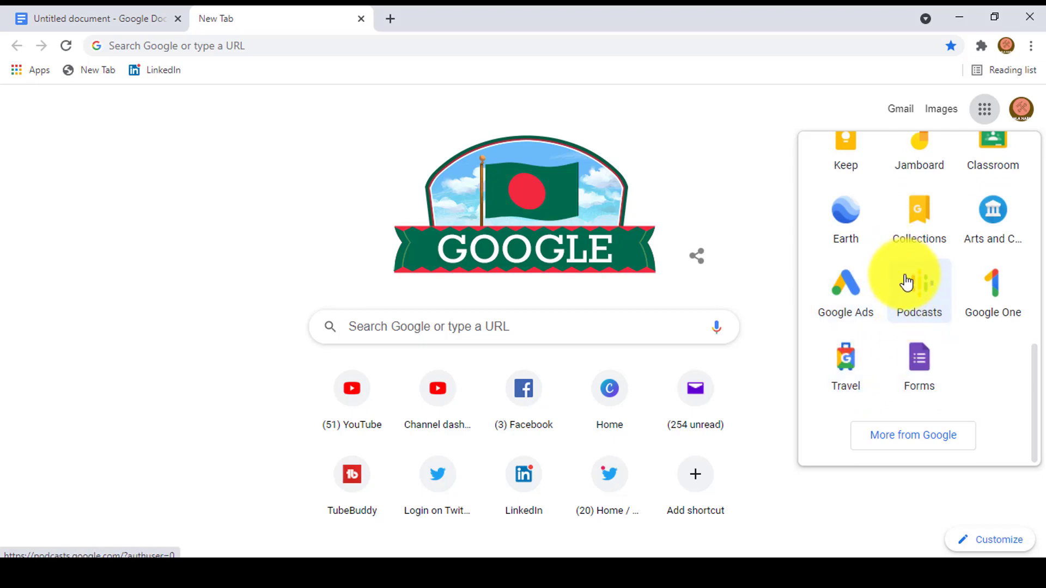
{"action": "scroll", "coordinate": [906, 283], "scroll_direction": "up", "scroll_amount": 4}
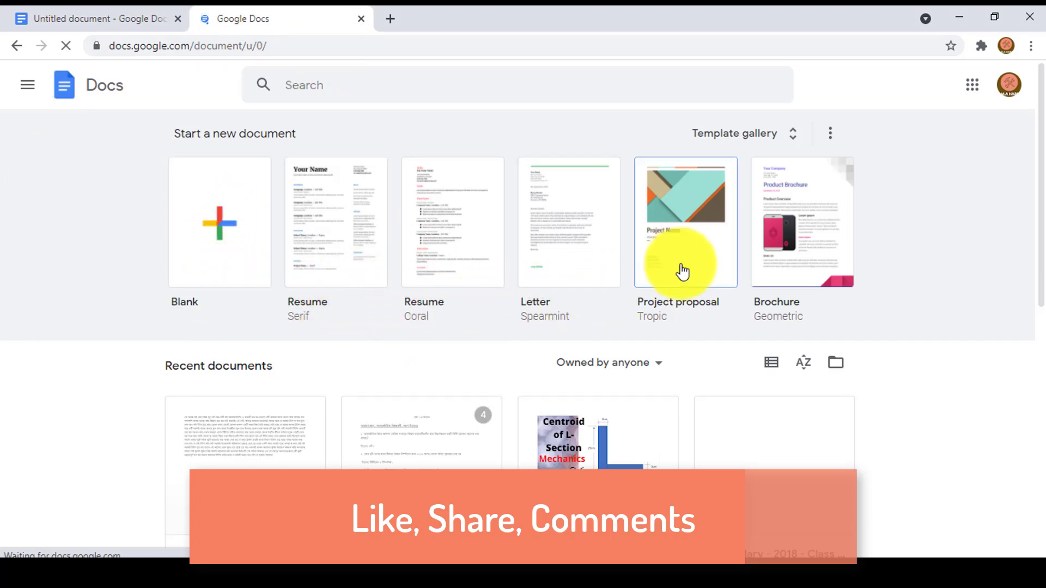
{"action": "scroll", "coordinate": [729, 270], "scroll_direction": "down", "scroll_amount": 6}
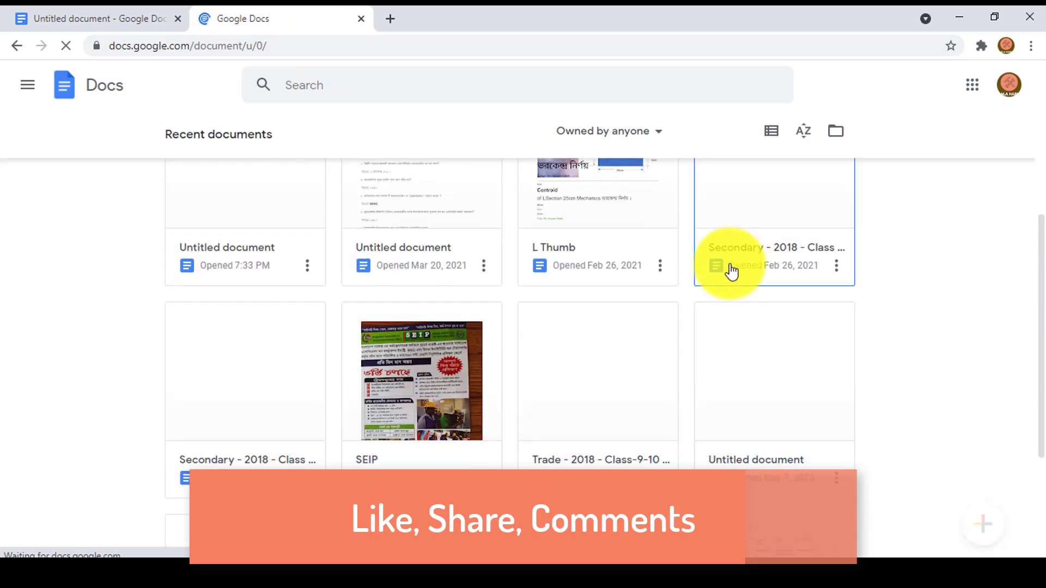
{"action": "scroll", "coordinate": [731, 271], "scroll_direction": "down", "scroll_amount": 4}
{"action": "scroll", "coordinate": [730, 270], "scroll_direction": "up", "scroll_amount": 3}
{"action": "scroll", "coordinate": [730, 263], "scroll_direction": "up", "scroll_amount": 5}
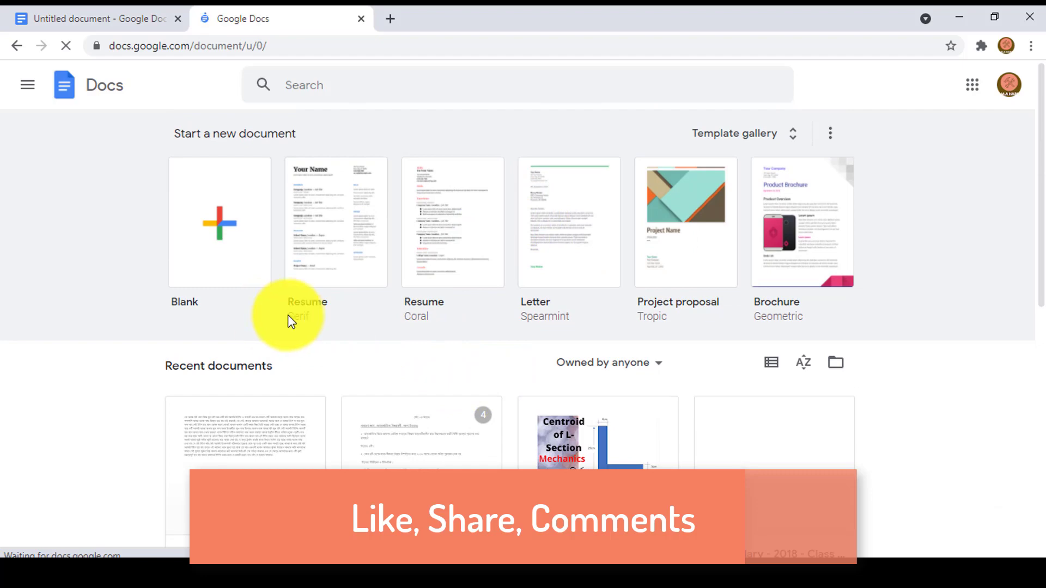
{"action": "scroll", "coordinate": [370, 306], "scroll_direction": "down", "scroll_amount": 7}
{"action": "scroll", "coordinate": [370, 307], "scroll_direction": "down", "scroll_amount": 2}
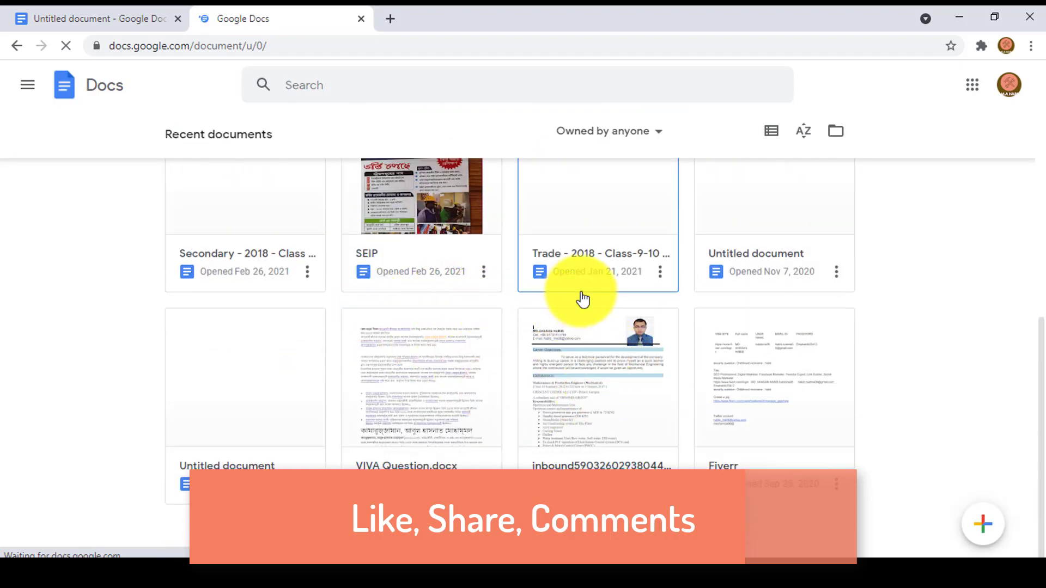
{"action": "scroll", "coordinate": [582, 299], "scroll_direction": "up", "scroll_amount": 6}
{"action": "scroll", "coordinate": [582, 300], "scroll_direction": "up", "scroll_amount": 4}
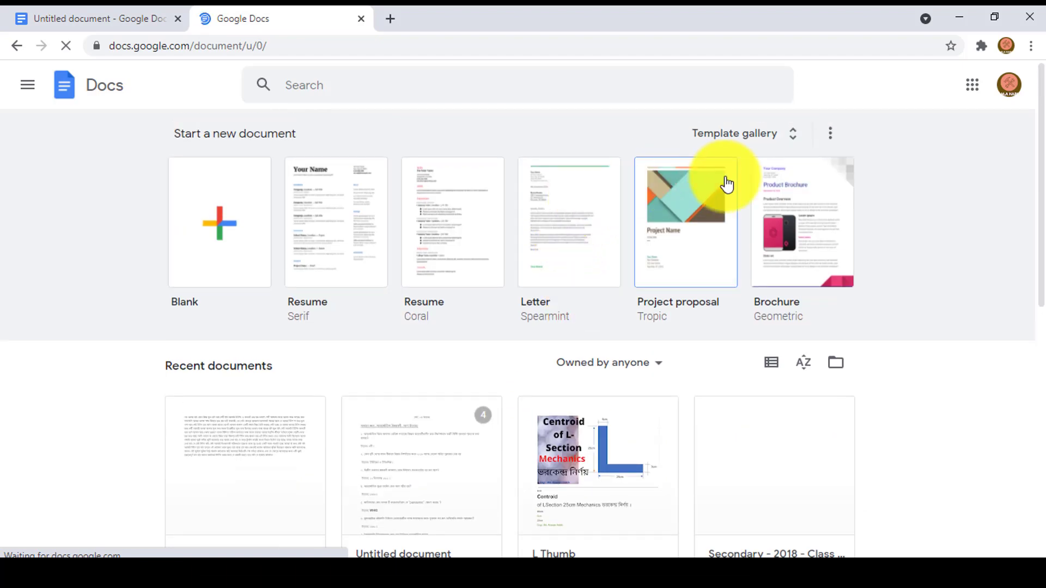
{"action": "scroll", "coordinate": [724, 191], "scroll_direction": "down", "scroll_amount": 8}
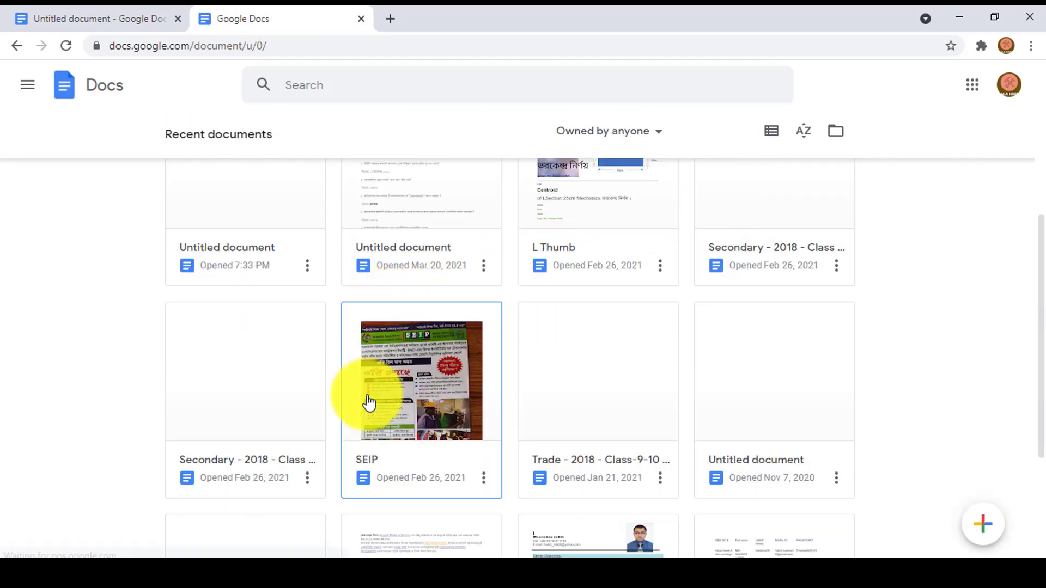
{"action": "scroll", "coordinate": [545, 414], "scroll_direction": "down", "scroll_amount": 4}
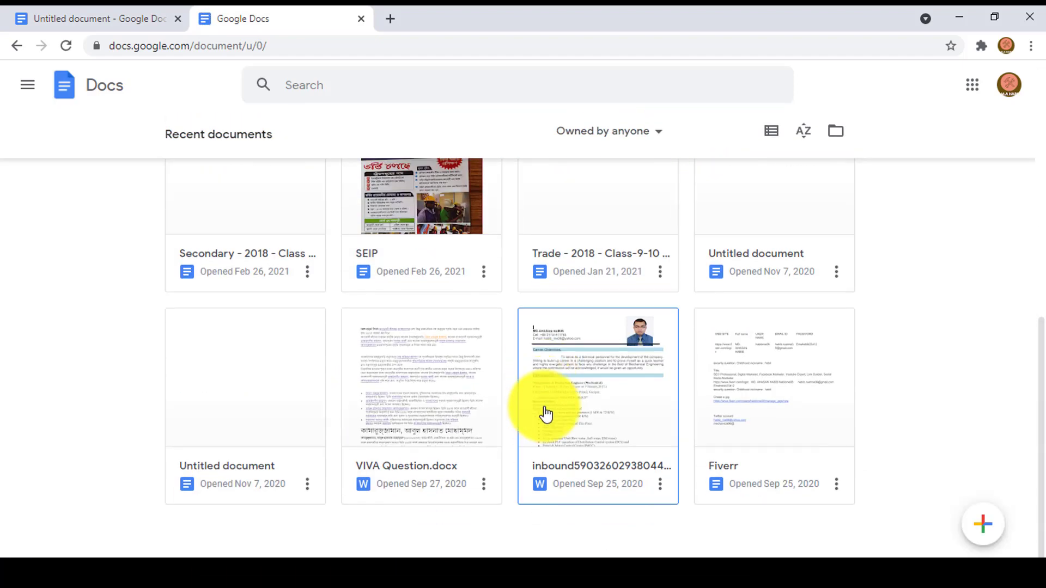
{"action": "scroll", "coordinate": [545, 414], "scroll_direction": "up", "scroll_amount": 1}
{"action": "scroll", "coordinate": [547, 412], "scroll_direction": "up", "scroll_amount": 6}
{"action": "scroll", "coordinate": [547, 406], "scroll_direction": "up", "scroll_amount": 3}
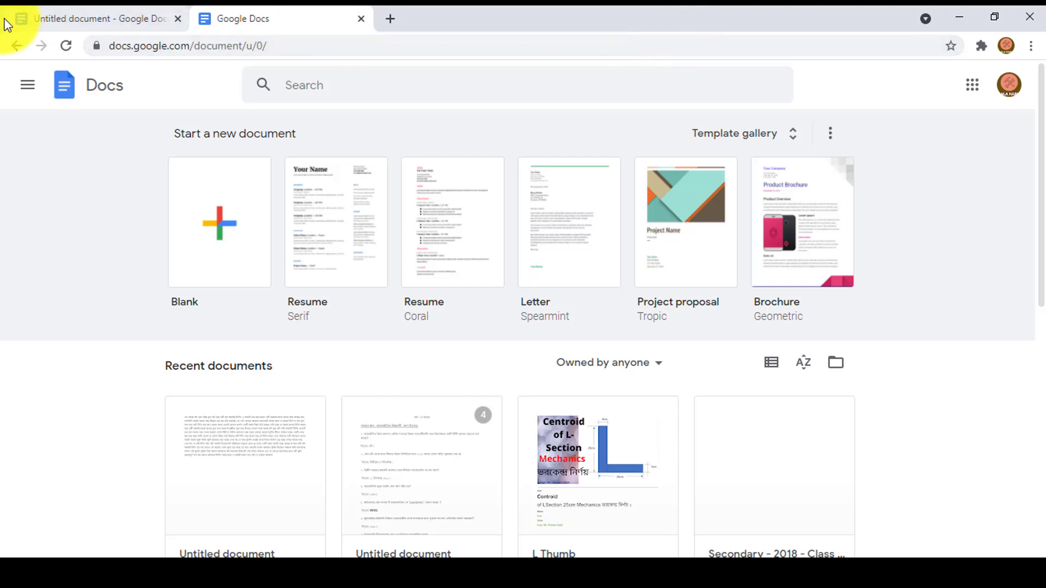
Create a new Blank document from the Google Docs home page.
{"action": "left_click", "coordinate": [227, 229]}
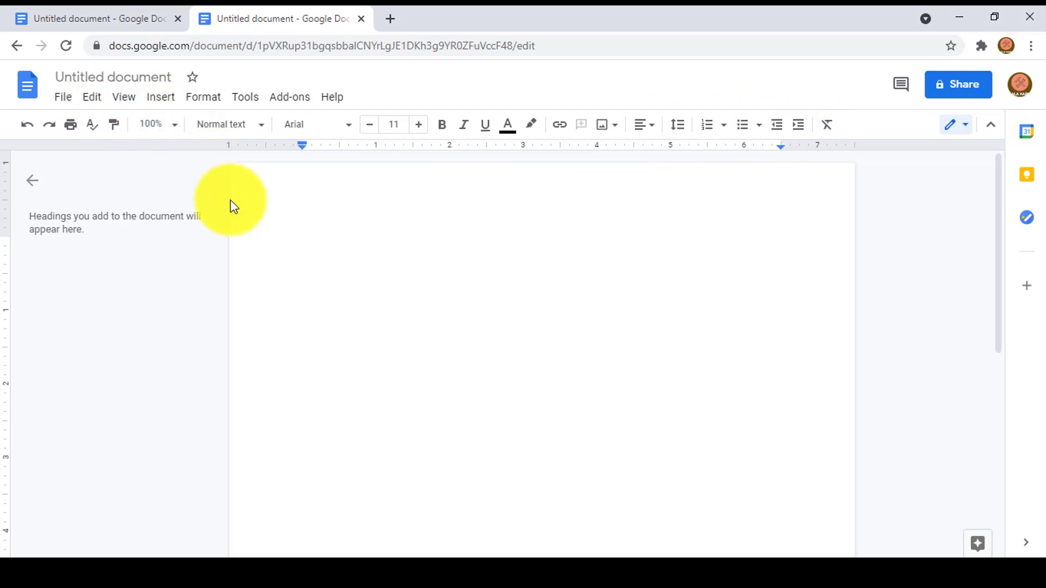
Turn on Voice typing from the Tools menu in the new untitled document.
{"action": "left_click", "coordinate": [244, 98]}
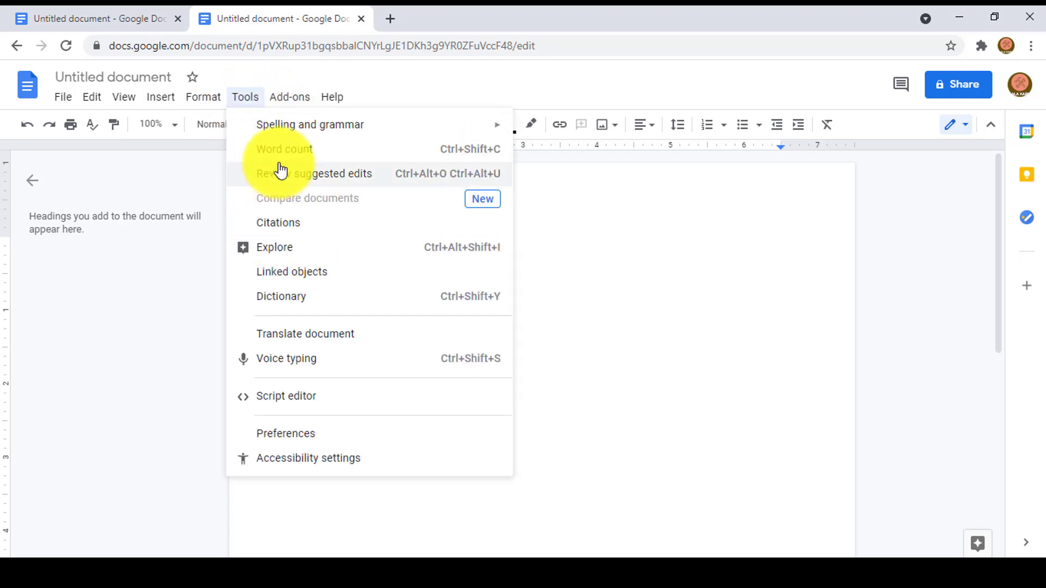
{"action": "left_click", "coordinate": [293, 363]}
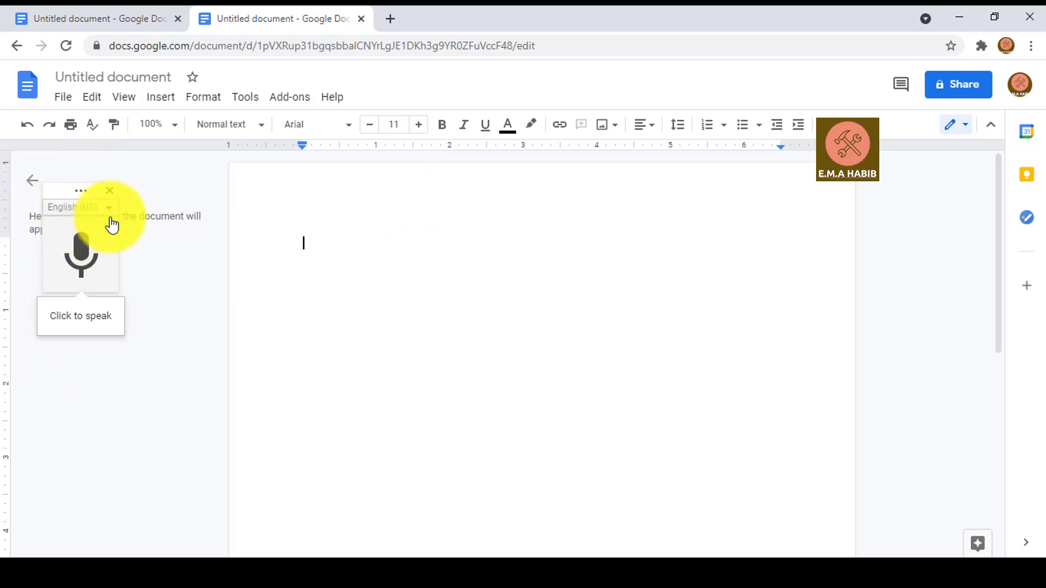
{"action": "mouse_move", "coordinate": [81, 255]}
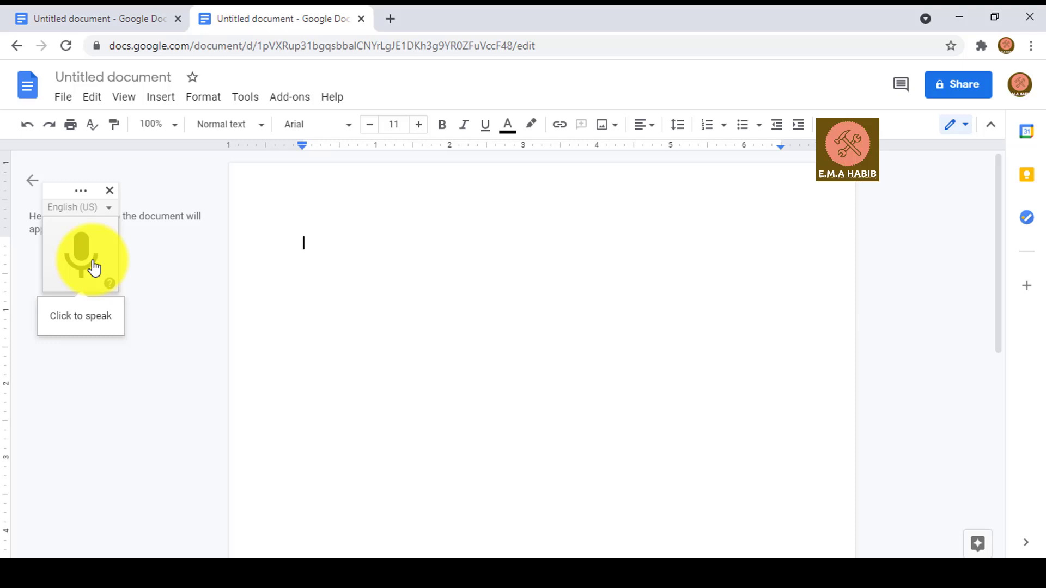
Switch the voice typing language from English (US) to বাংলা (বাংলাদেশ).
{"action": "left_click", "coordinate": [109, 208]}
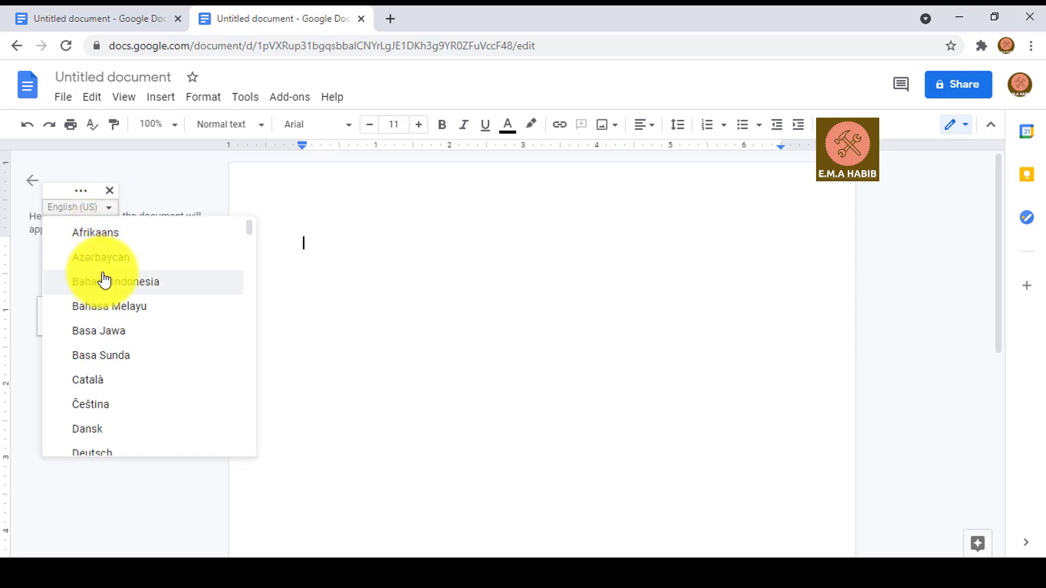
{"action": "scroll", "coordinate": [104, 280], "scroll_direction": "down", "scroll_amount": 4}
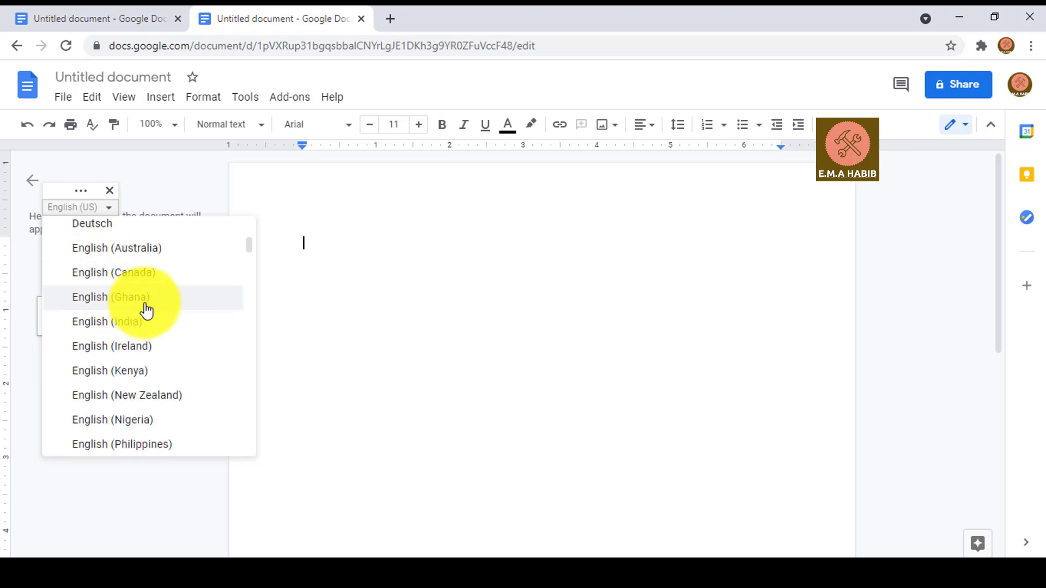
{"action": "scroll", "coordinate": [146, 310], "scroll_direction": "down", "scroll_amount": 6}
{"action": "scroll", "coordinate": [146, 311], "scroll_direction": "down", "scroll_amount": 5}
{"action": "scroll", "coordinate": [146, 310], "scroll_direction": "down", "scroll_amount": 4}
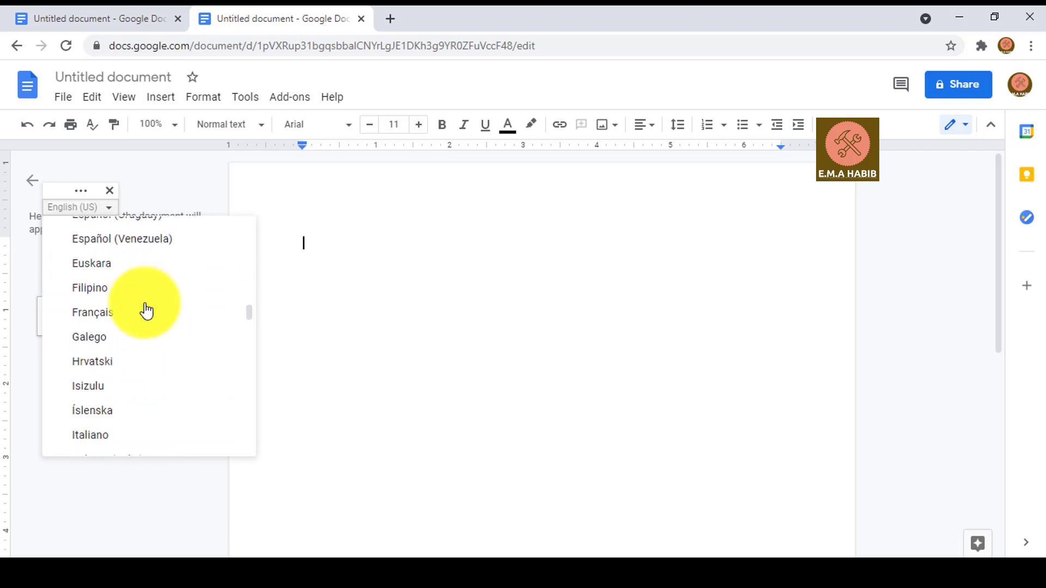
{"action": "scroll", "coordinate": [146, 311], "scroll_direction": "down", "scroll_amount": 4}
{"action": "scroll", "coordinate": [146, 311], "scroll_direction": "down", "scroll_amount": 5}
{"action": "scroll", "coordinate": [146, 311], "scroll_direction": "down", "scroll_amount": 1}
{"action": "scroll", "coordinate": [146, 311], "scroll_direction": "down", "scroll_amount": 4}
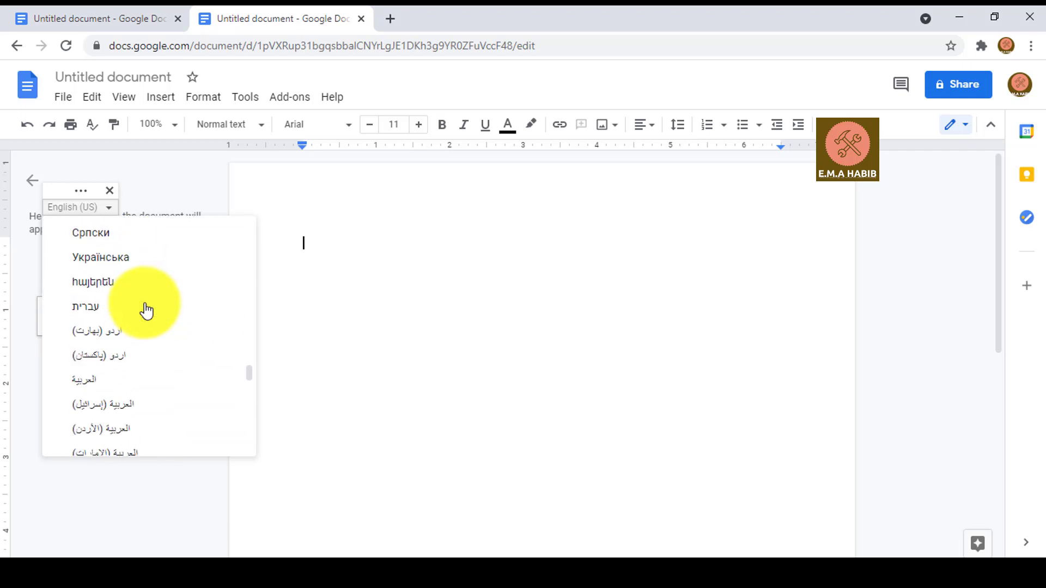
{"action": "scroll", "coordinate": [146, 310], "scroll_direction": "down", "scroll_amount": 3}
{"action": "scroll", "coordinate": [146, 310], "scroll_direction": "down", "scroll_amount": 1}
{"action": "scroll", "coordinate": [146, 311], "scroll_direction": "down", "scroll_amount": 5}
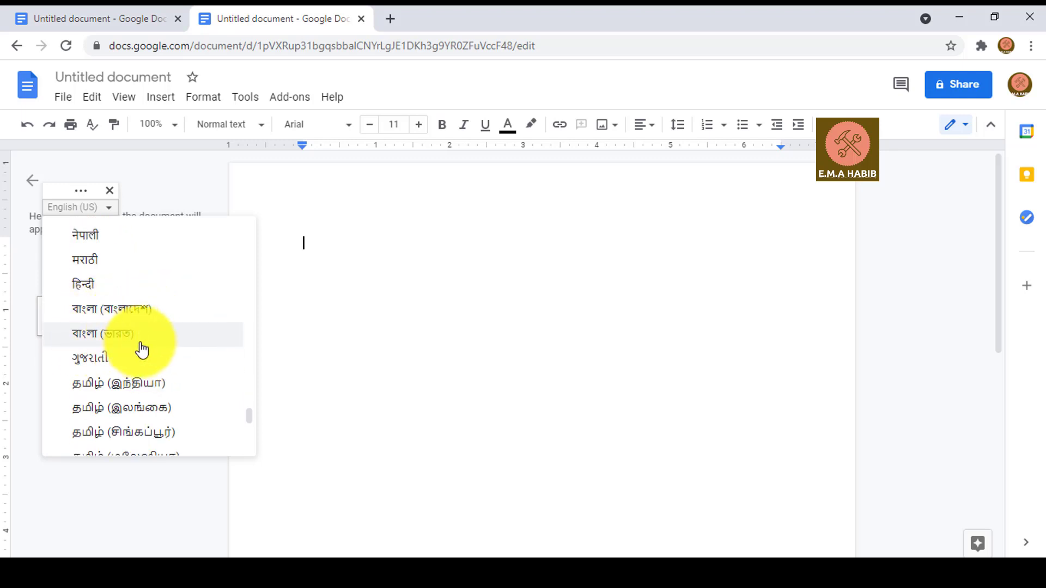
{"action": "left_click", "coordinate": [110, 311]}
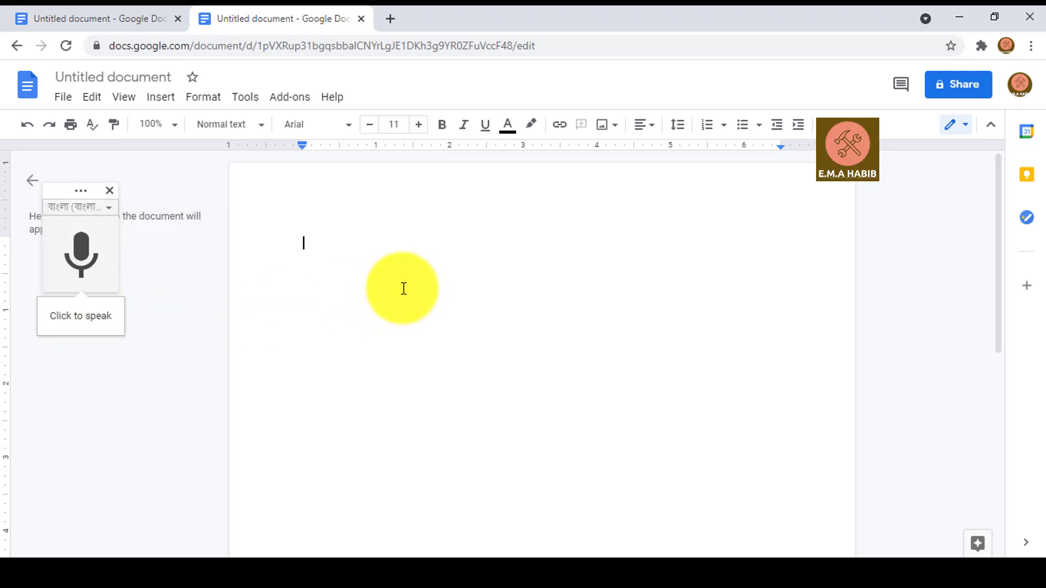
{"action": "mouse_move", "coordinate": [80, 254]}
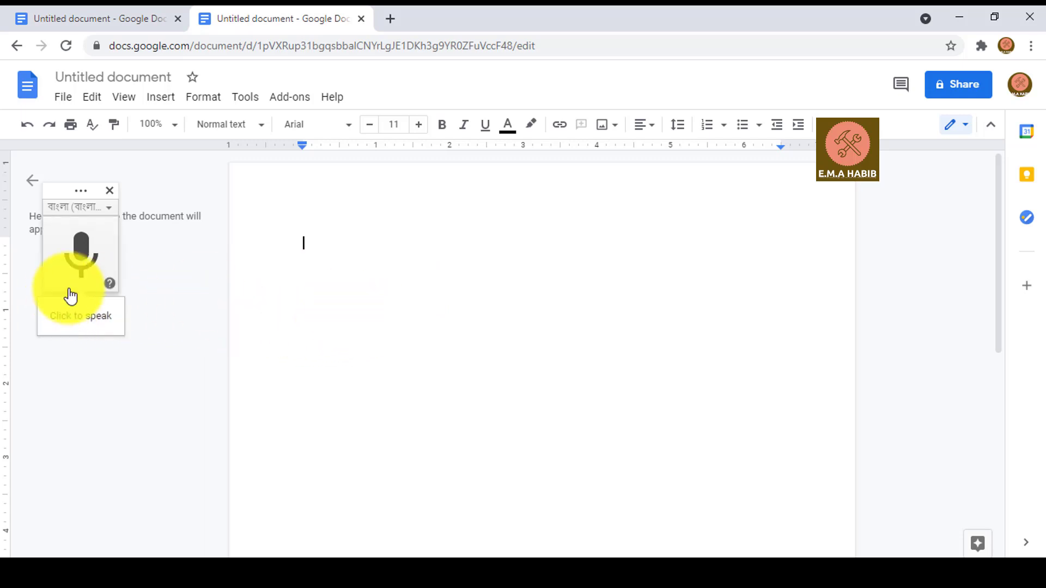
Activate the voice typing microphone and dictate two Bengali paragraphs onto the blank page.
{"action": "left_click", "coordinate": [86, 256]}
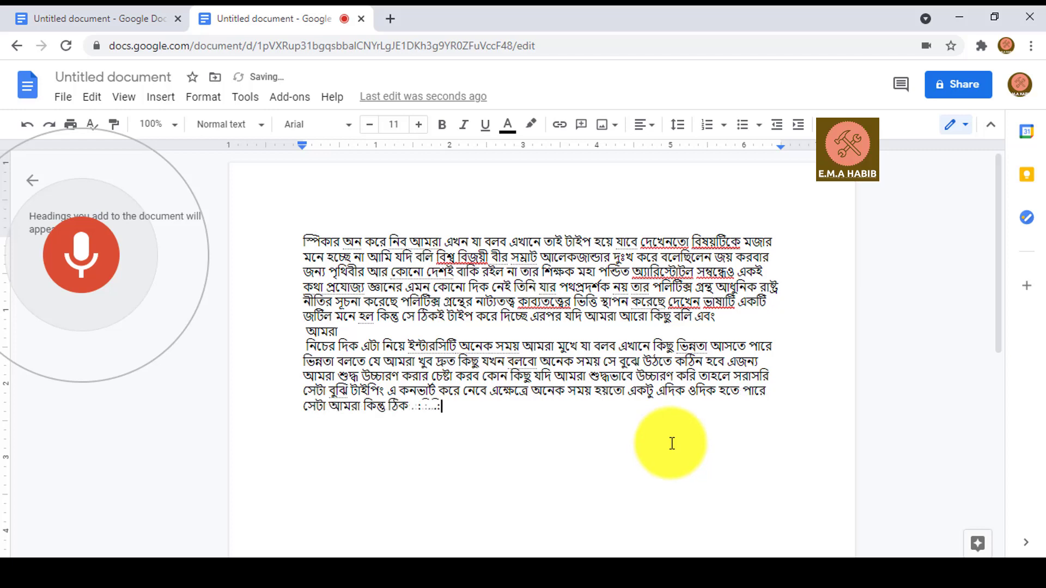
Add a new paragraph and dictate Bengali text beginning 'যদি আমি এখন বলি'.
{"action": "key", "text": "Return"}
{"action": "key", "text": "Return"}
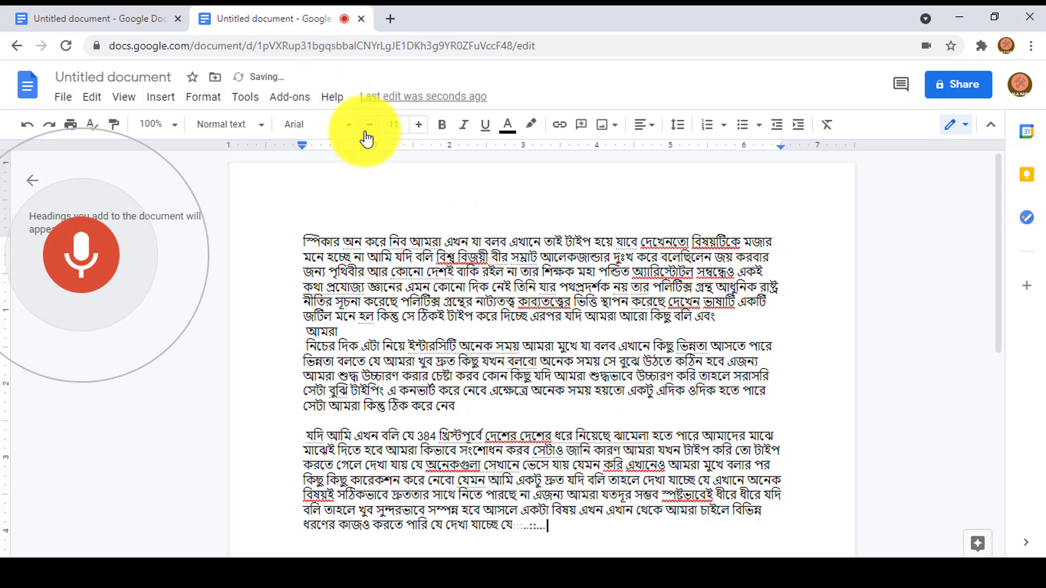
End the third paragraph with 'জাস্ট ক্লিক দিলে হবে অথবা চাই' and show the font size list.
{"action": "scroll", "coordinate": [453, 305], "scroll_direction": "down", "scroll_amount": 1}
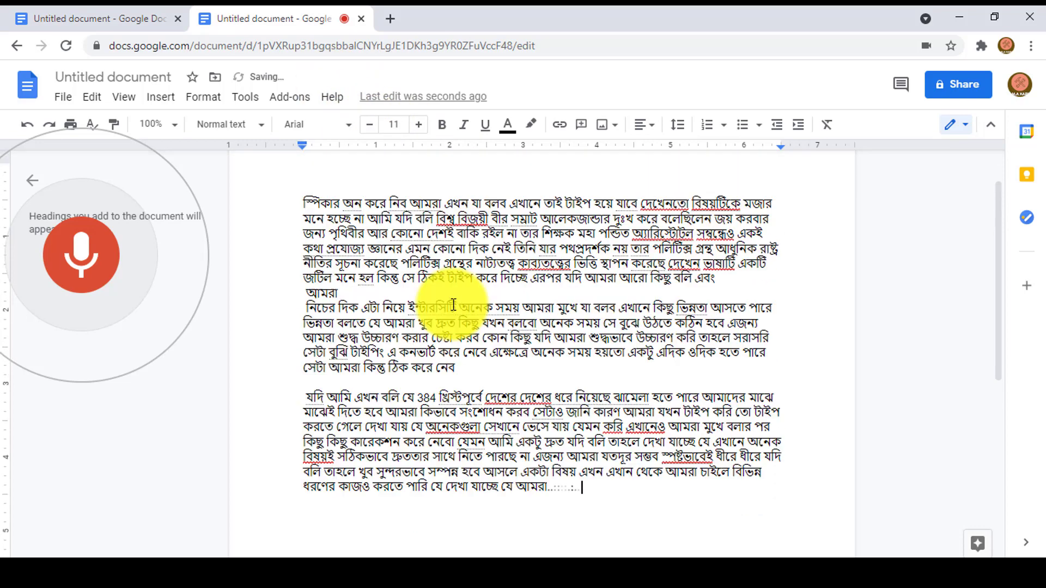
{"action": "scroll", "coordinate": [453, 305], "scroll_direction": "up", "scroll_amount": 2}
{"action": "scroll", "coordinate": [437, 264], "scroll_direction": "down", "scroll_amount": 3}
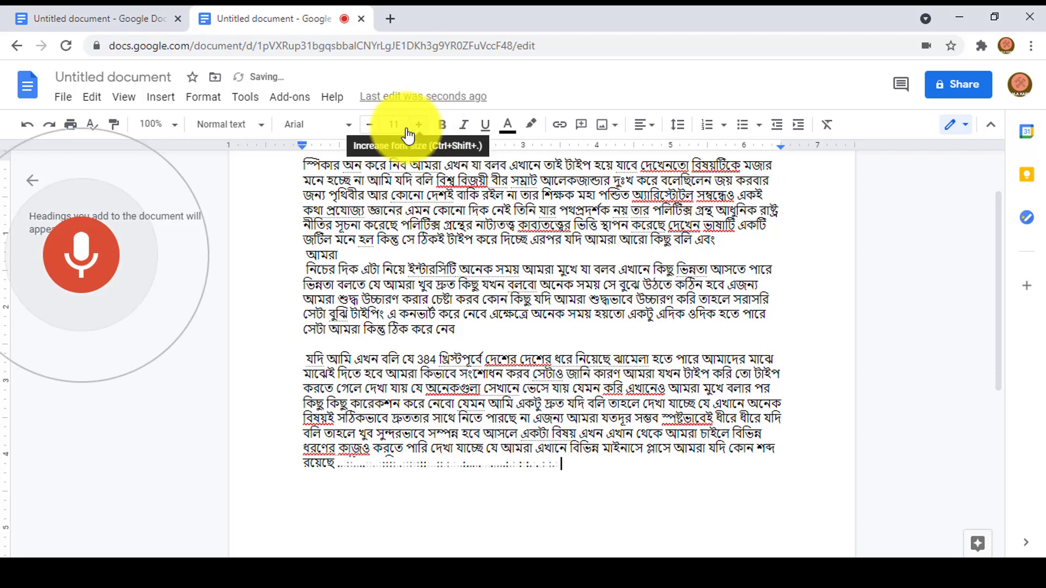
{"action": "left_click", "coordinate": [396, 124]}
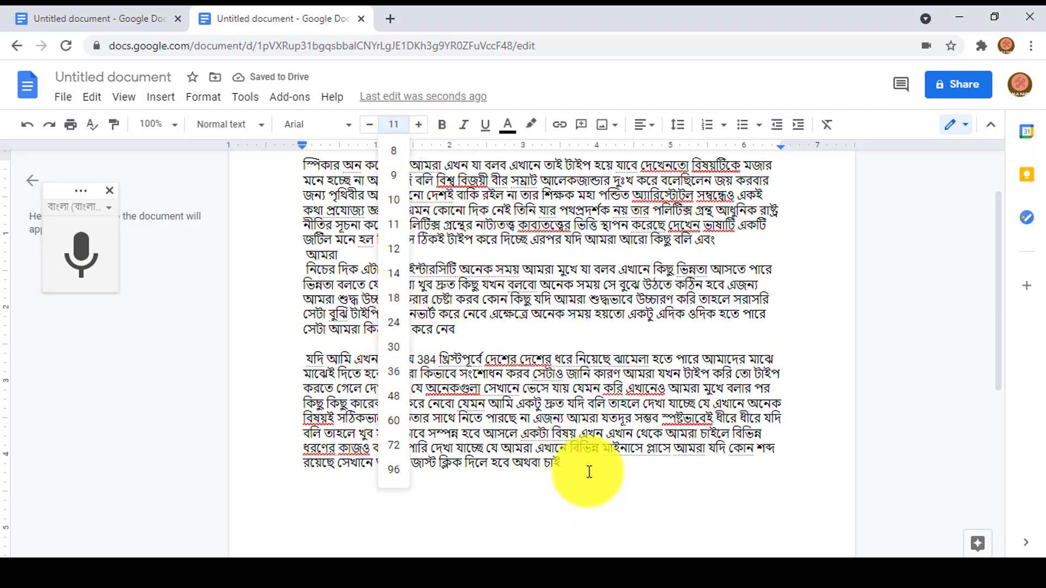
Dismiss the font size list unchanged and resume dictating, ending with 'তো আমি আসলে এখন ভয়েস'.
{"action": "left_click", "coordinate": [623, 540]}
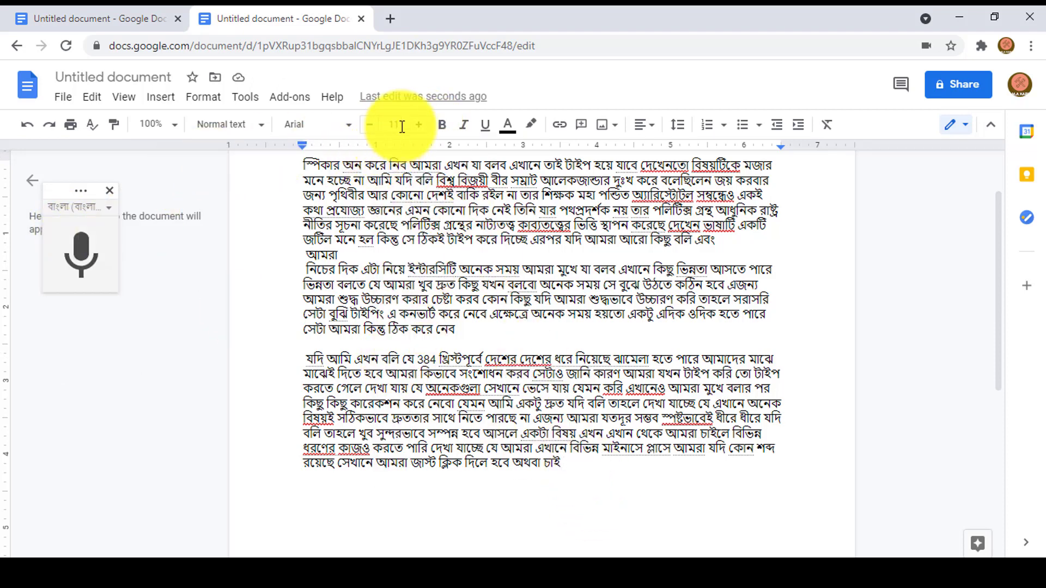
{"action": "left_click", "coordinate": [80, 255]}
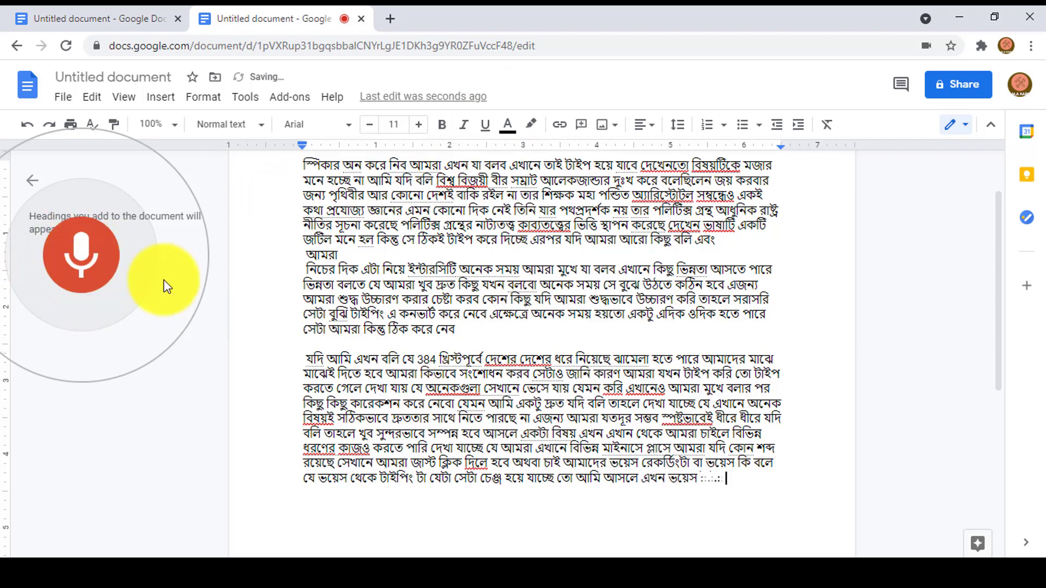
Stop voice typing and select the first Bengali paragraph through the line আমরা.
{"action": "left_click", "coordinate": [82, 261]}
{"action": "scroll", "coordinate": [677, 420], "scroll_direction": "up", "scroll_amount": 2}
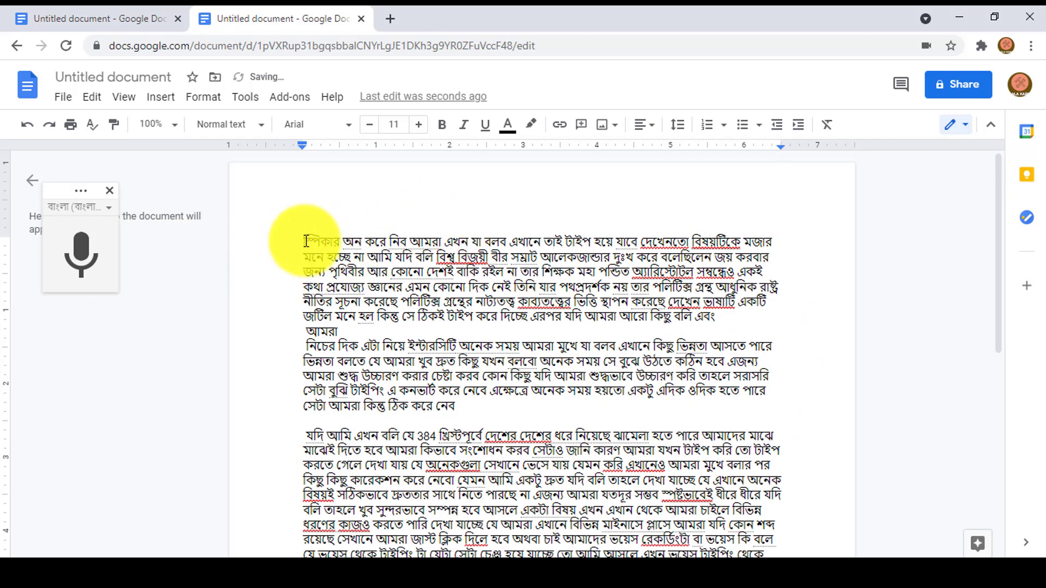
{"action": "left_click_drag", "start_coordinate": [306, 241], "coordinate": [596, 446]}
{"action": "left_click", "coordinate": [595, 408]}
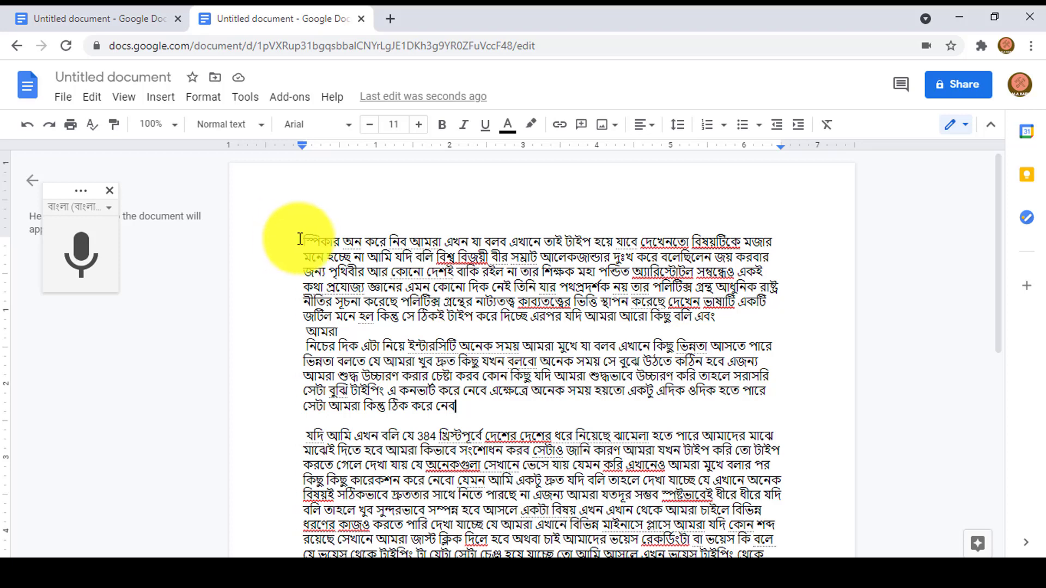
{"action": "left_click_drag", "start_coordinate": [300, 239], "coordinate": [703, 325]}
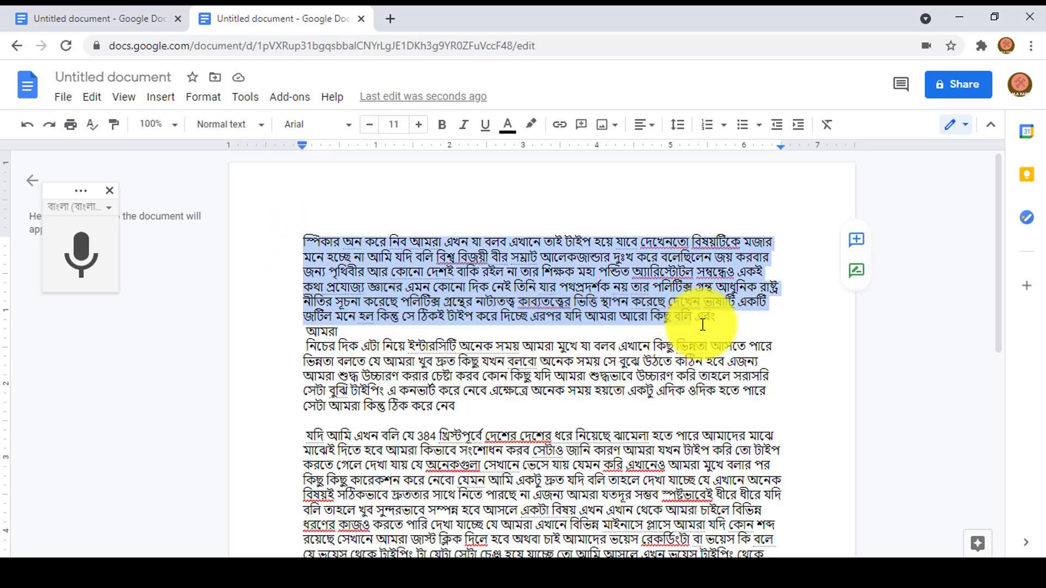
{"action": "left_click_drag", "start_coordinate": [703, 325], "coordinate": [788, 338]}
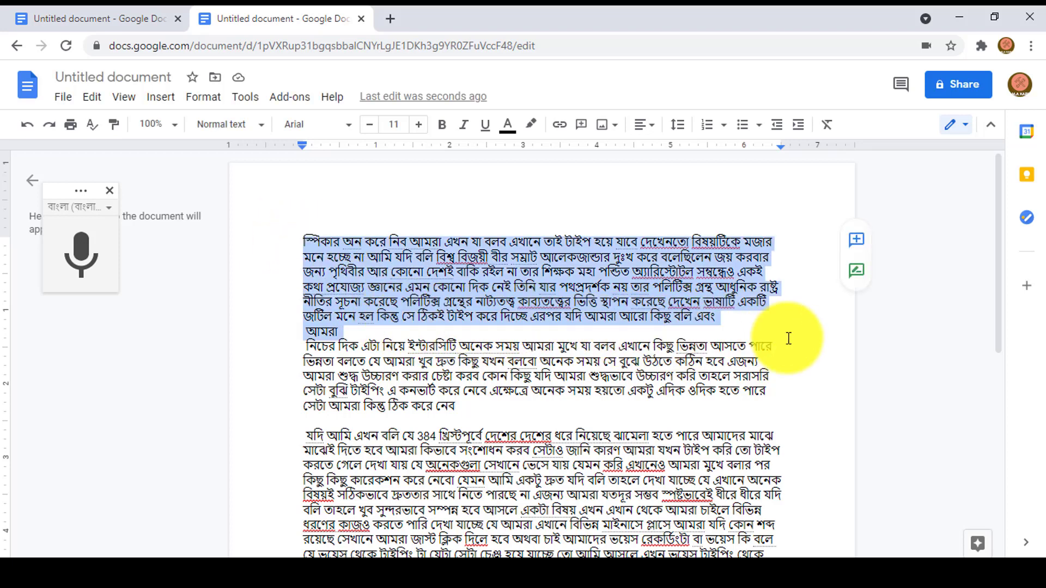
Enlarge the first paragraph's font to 13, justify it, then return it to left alignment.
{"action": "left_click", "coordinate": [415, 128]}
{"action": "left_click", "coordinate": [415, 129]}
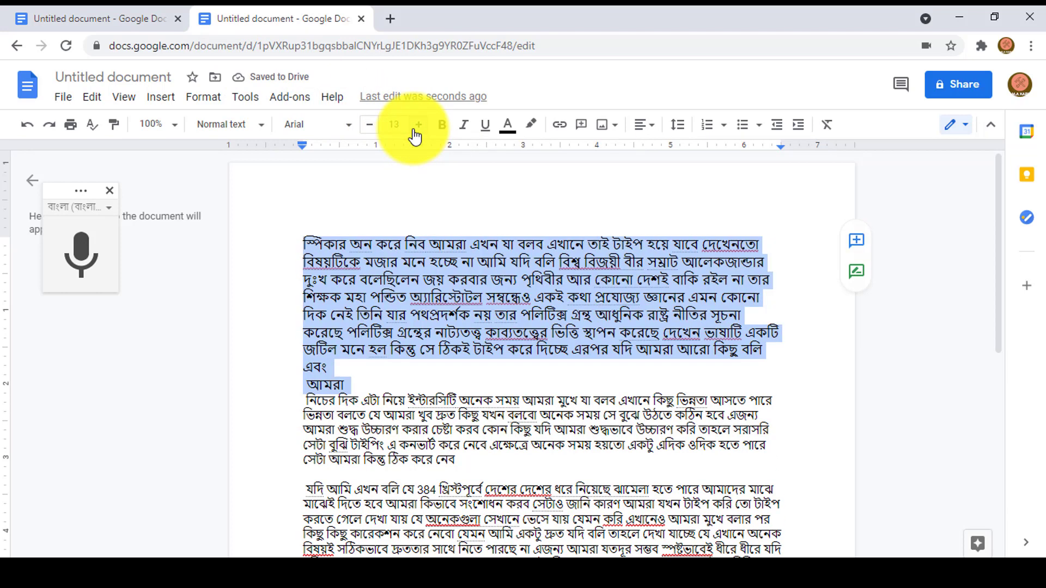
{"action": "left_click", "coordinate": [639, 128]}
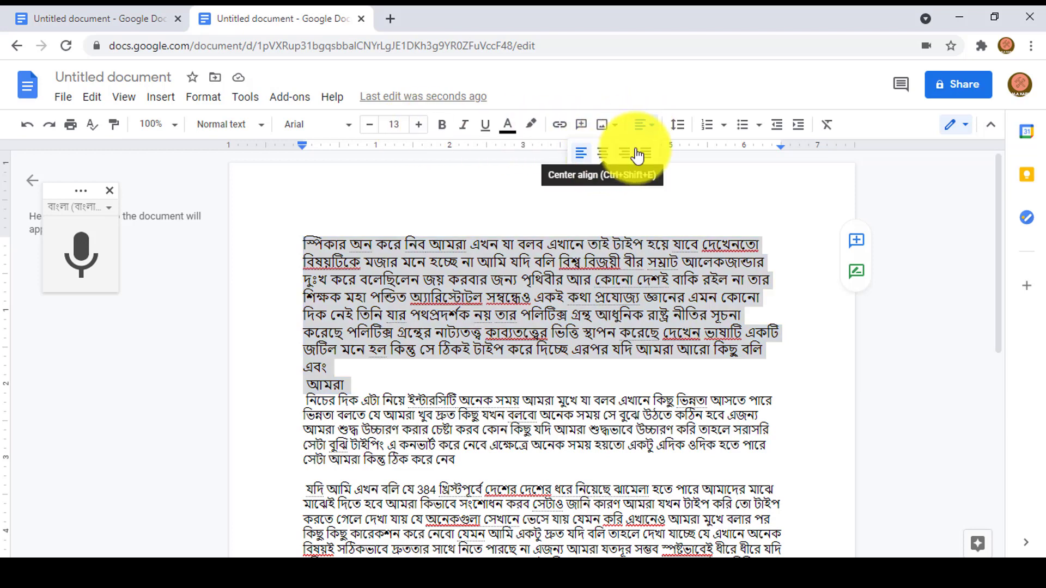
{"action": "left_click", "coordinate": [643, 155]}
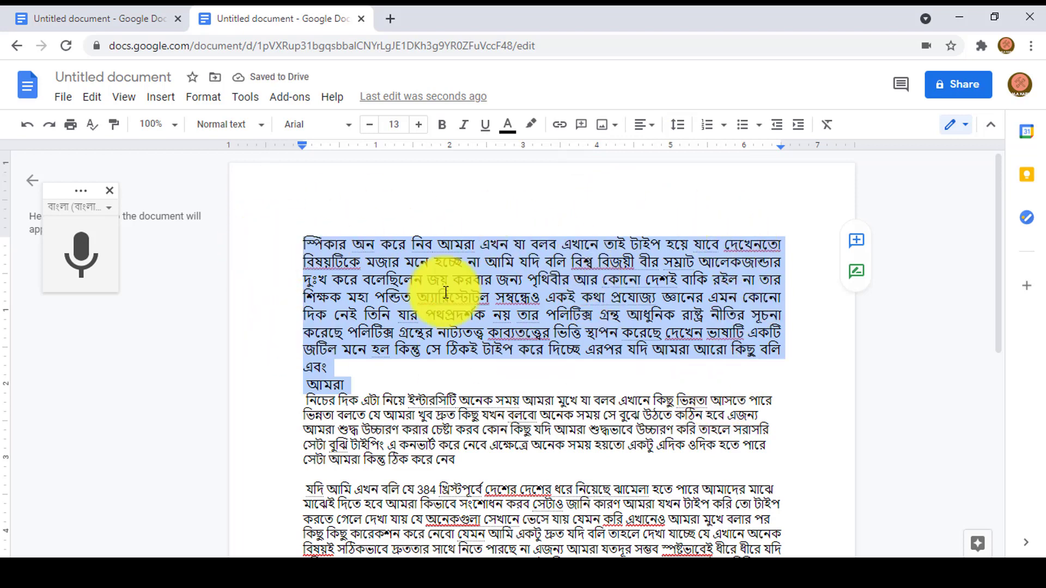
{"action": "left_click", "coordinate": [643, 128]}
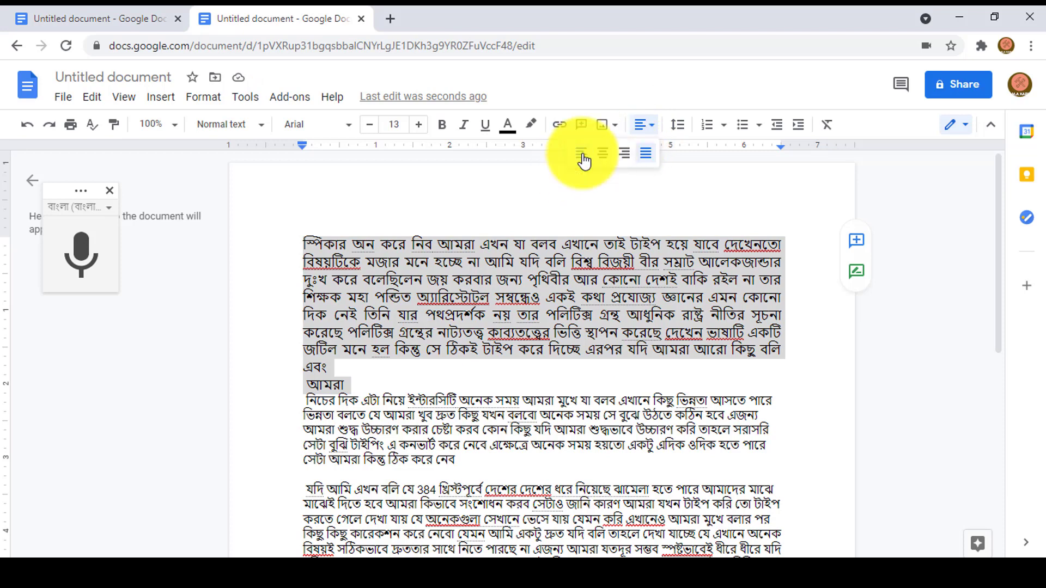
{"action": "left_click", "coordinate": [583, 158]}
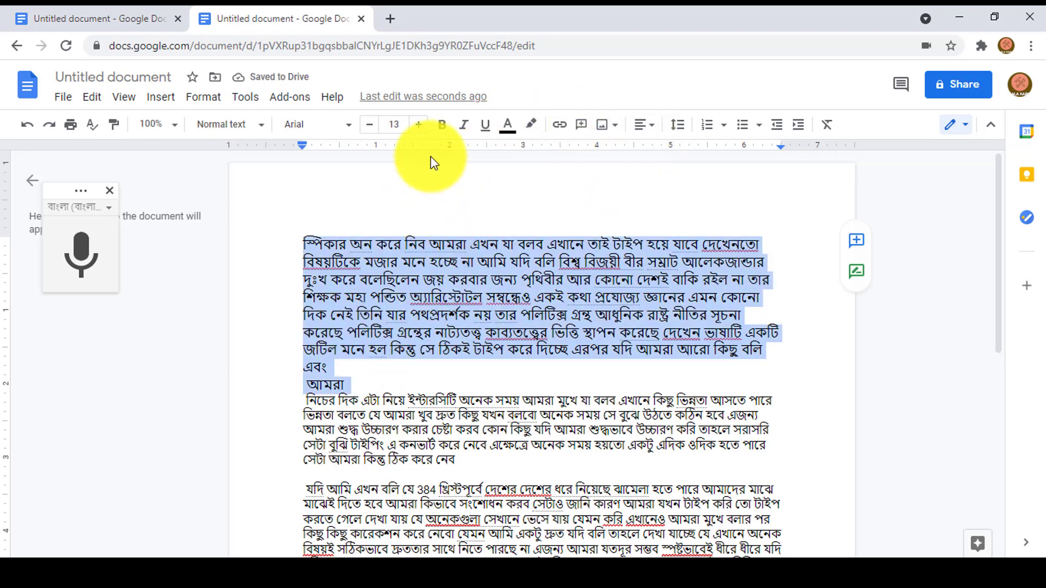
{"action": "left_click", "coordinate": [440, 130]}
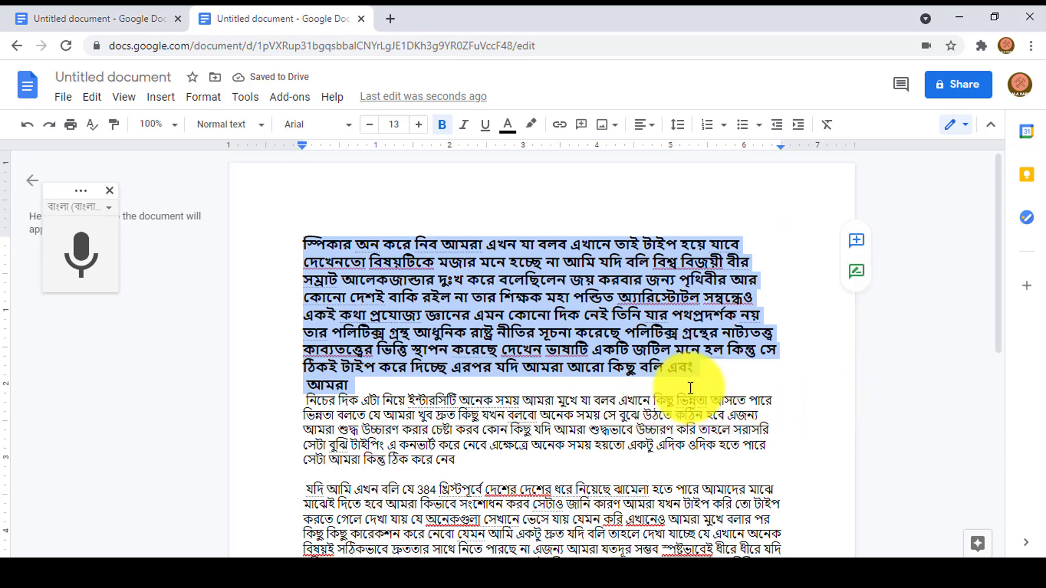
{"action": "left_click", "coordinate": [349, 248]}
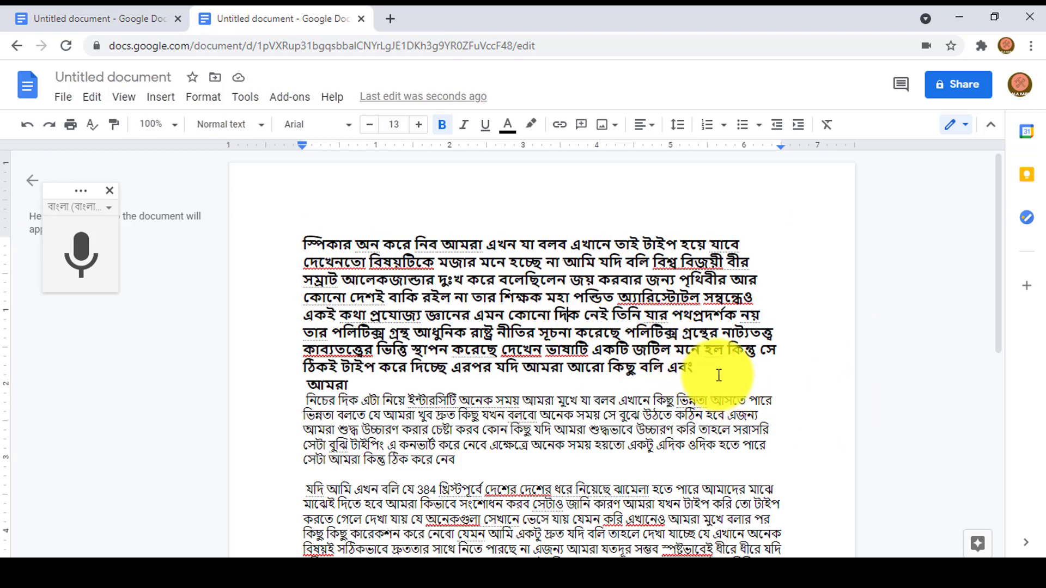
{"action": "left_click_drag", "start_coordinate": [719, 374], "coordinate": [301, 246]}
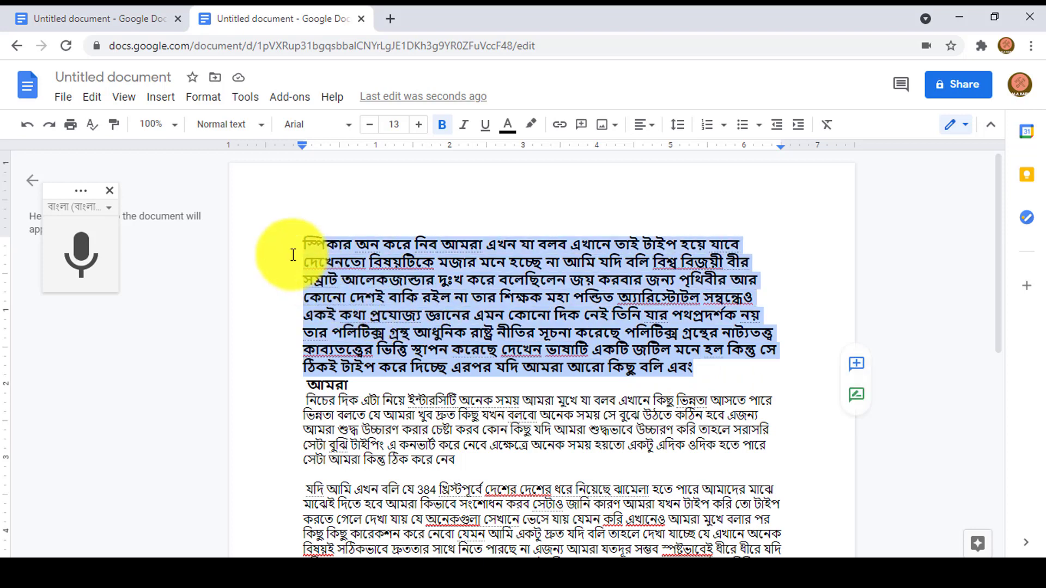
{"action": "left_click", "coordinate": [448, 190]}
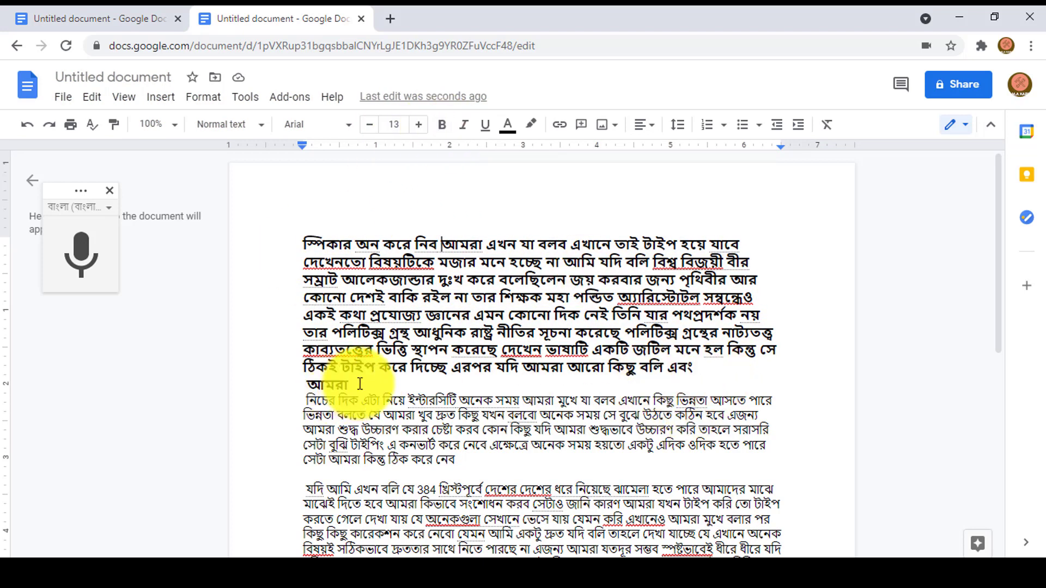
{"action": "left_click_drag", "start_coordinate": [360, 384], "coordinate": [300, 244]}
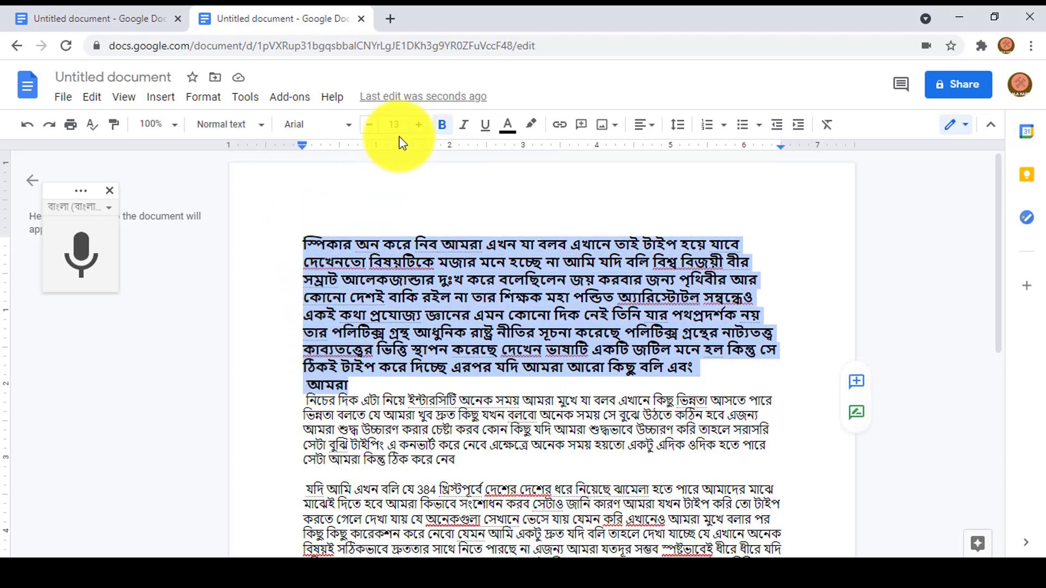
{"action": "left_click", "coordinate": [442, 125]}
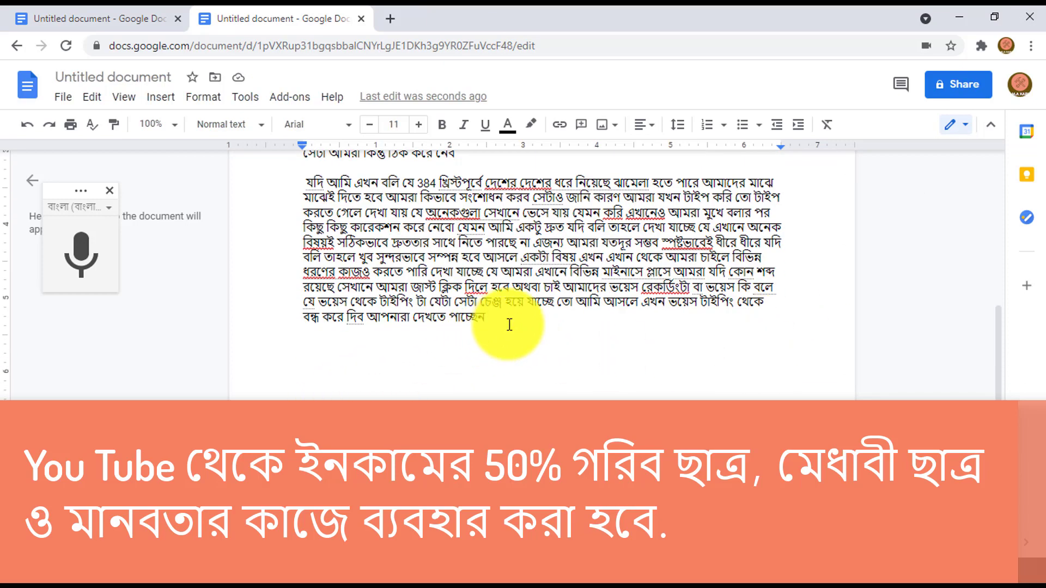
Start a new paragraph and switch on voice typing to dictate more Bengali text.
{"action": "key", "text": "Return"}
{"action": "key", "text": "Return"}
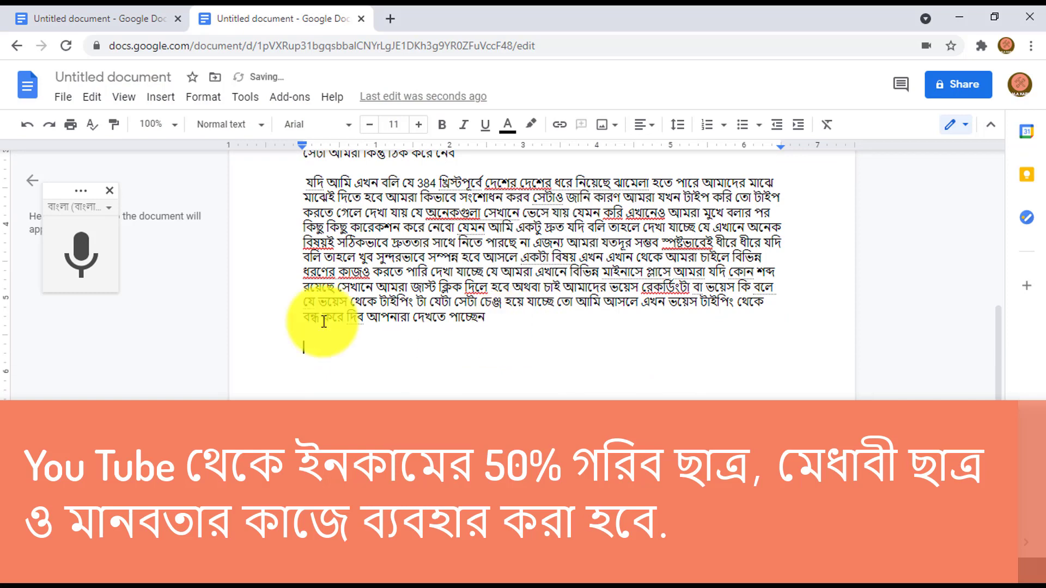
{"action": "left_click", "coordinate": [80, 253]}
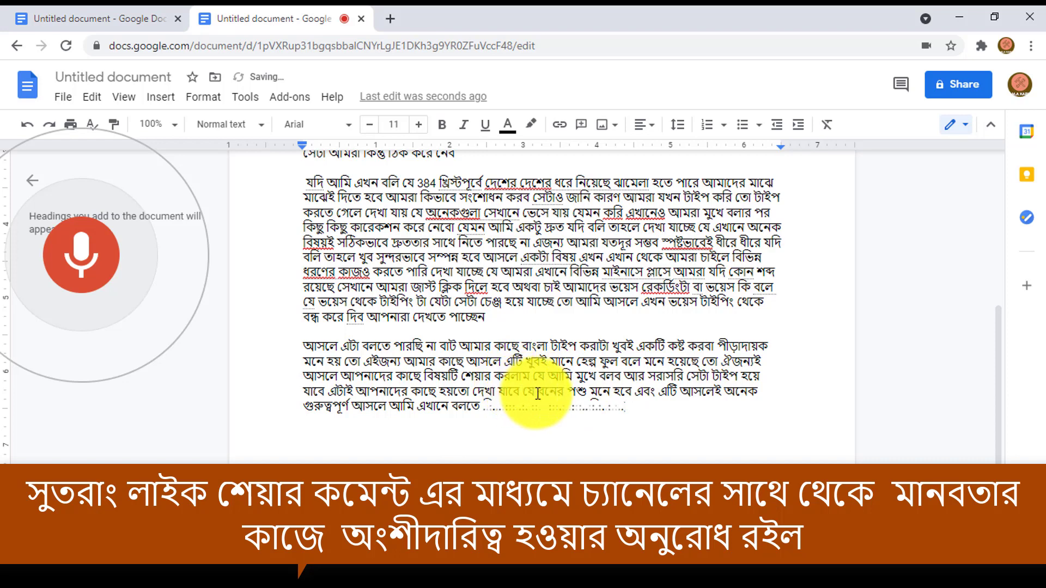
Select the misheard dictated word বনের.
{"action": "double_click", "coordinate": [556, 392]}
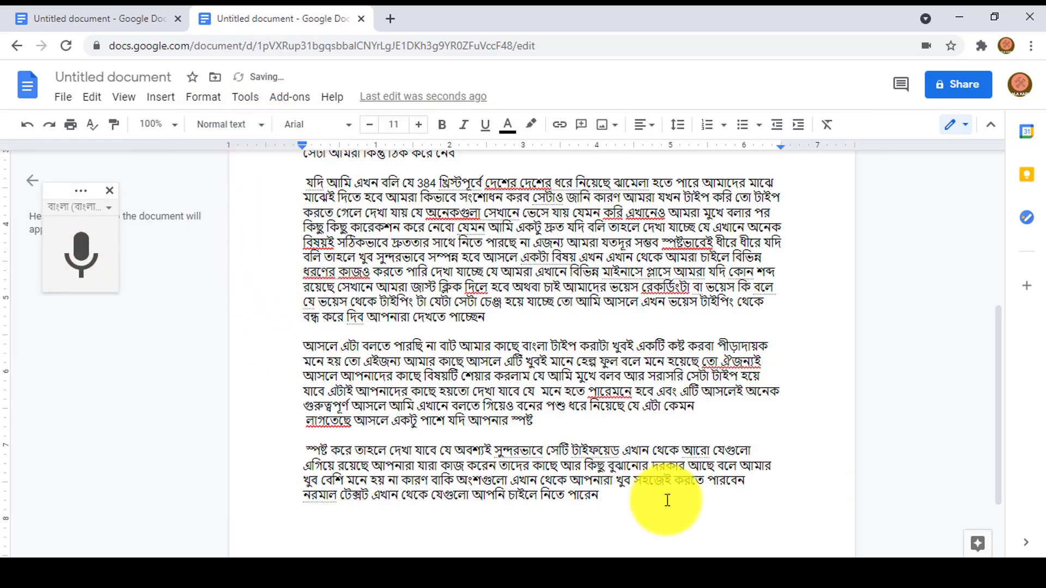
{"action": "left_click", "coordinate": [266, 126]}
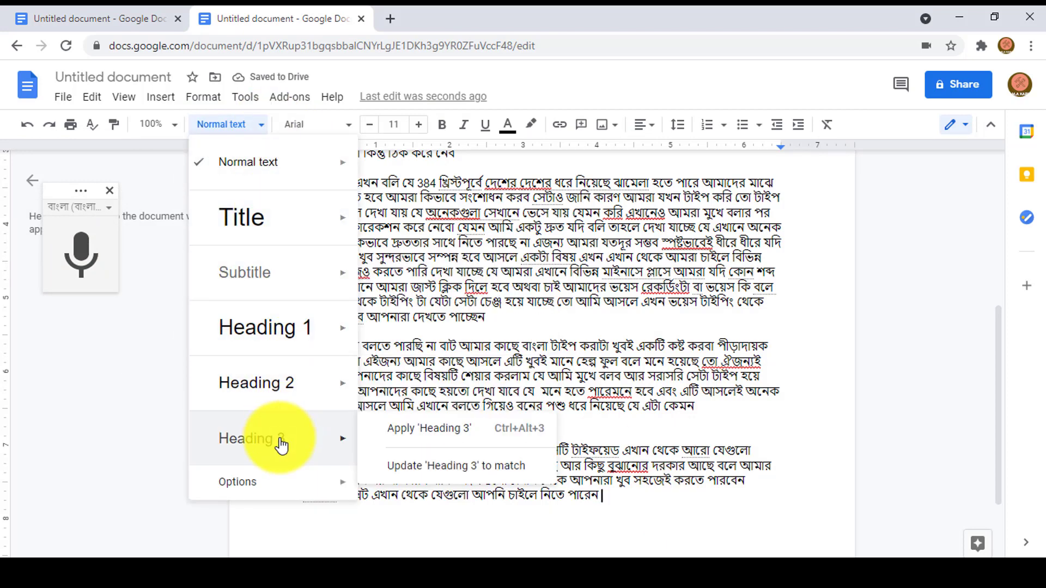
{"action": "left_click", "coordinate": [501, 271]}
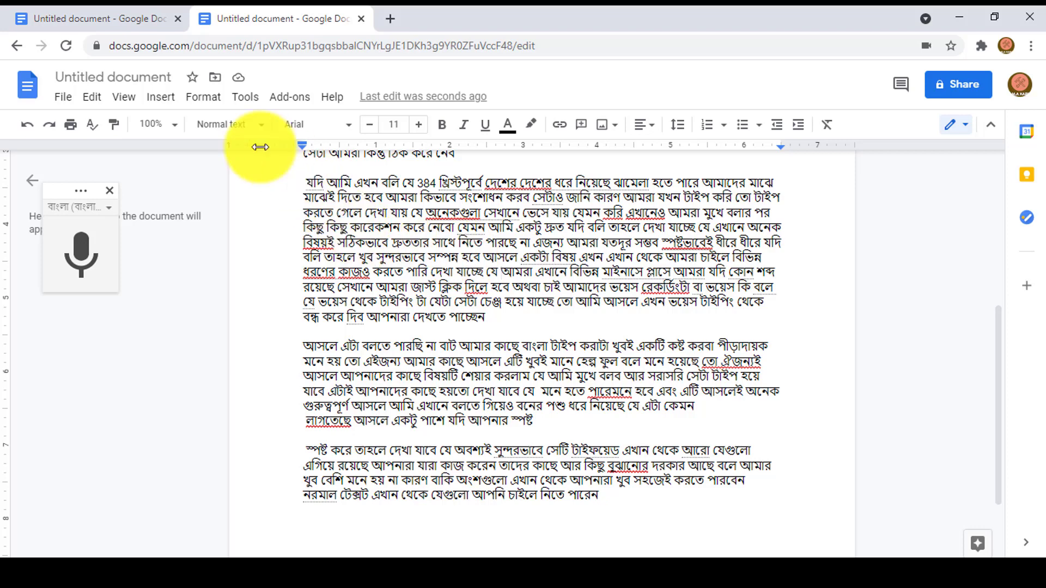
{"action": "left_click", "coordinate": [345, 131]}
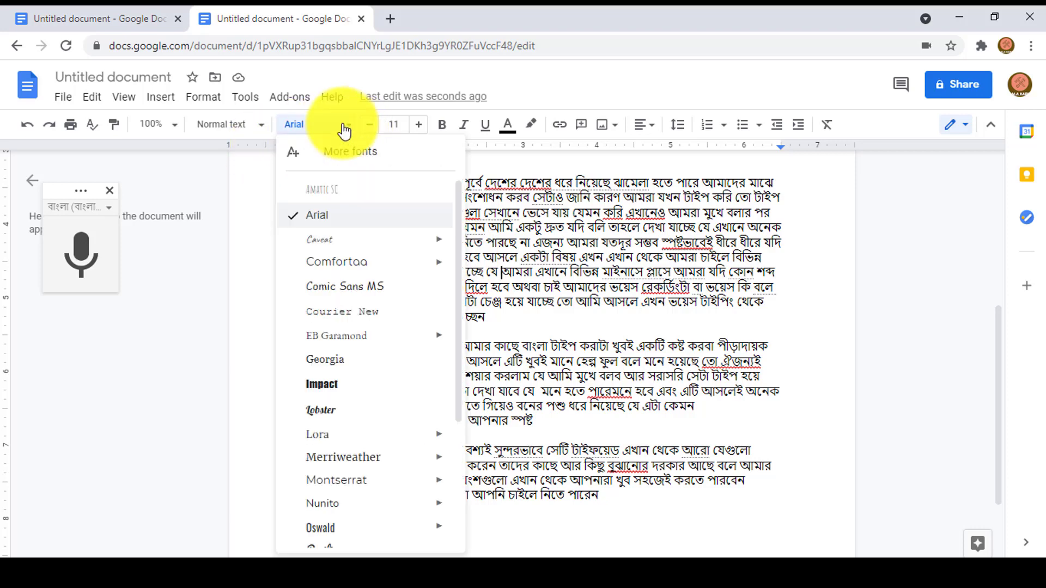
{"action": "scroll", "coordinate": [337, 376], "scroll_direction": "down", "scroll_amount": 3}
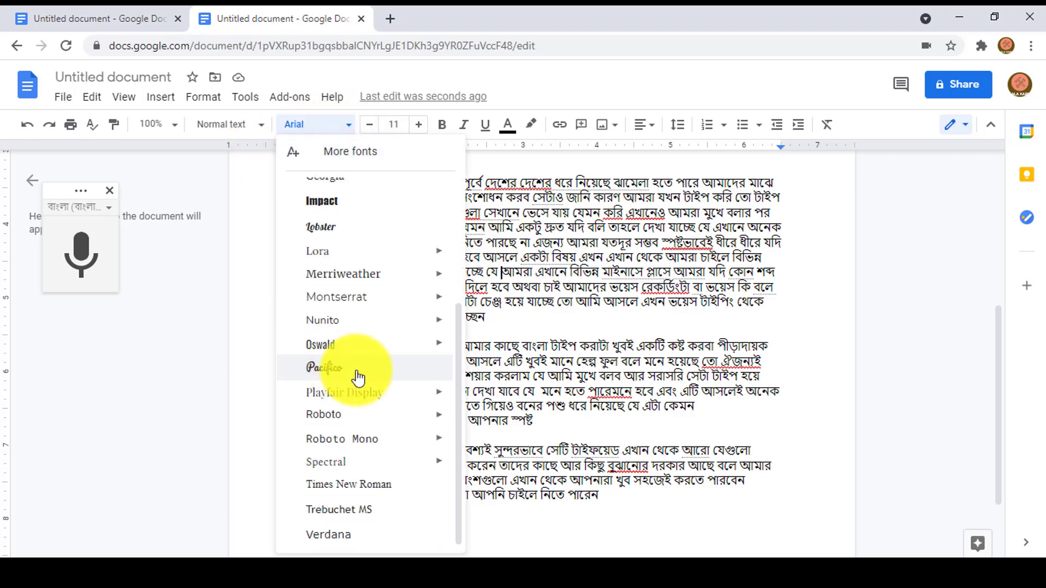
{"action": "left_click", "coordinate": [717, 310]}
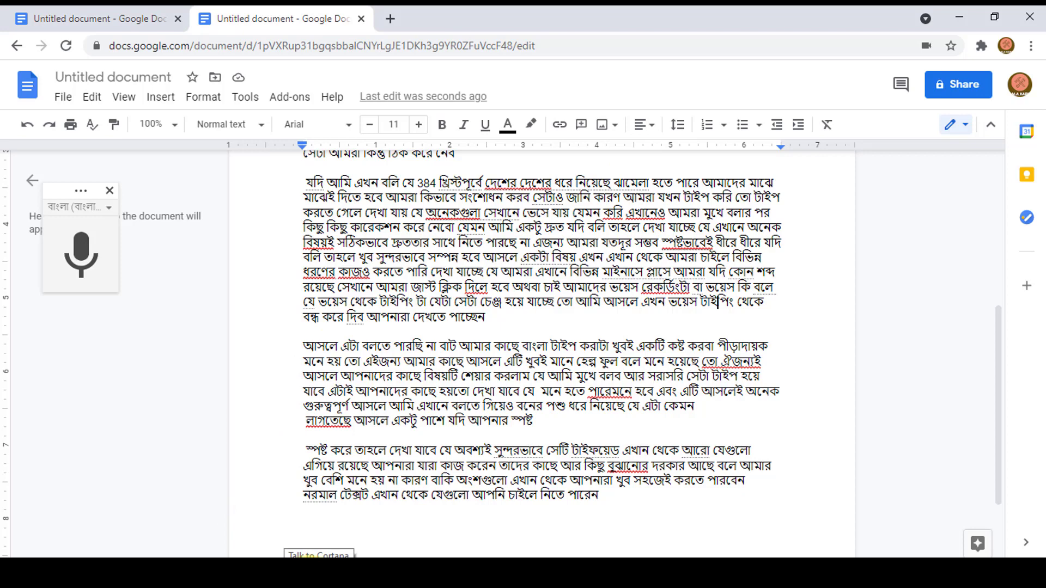
{"action": "mouse_move", "coordinate": [80, 253]}
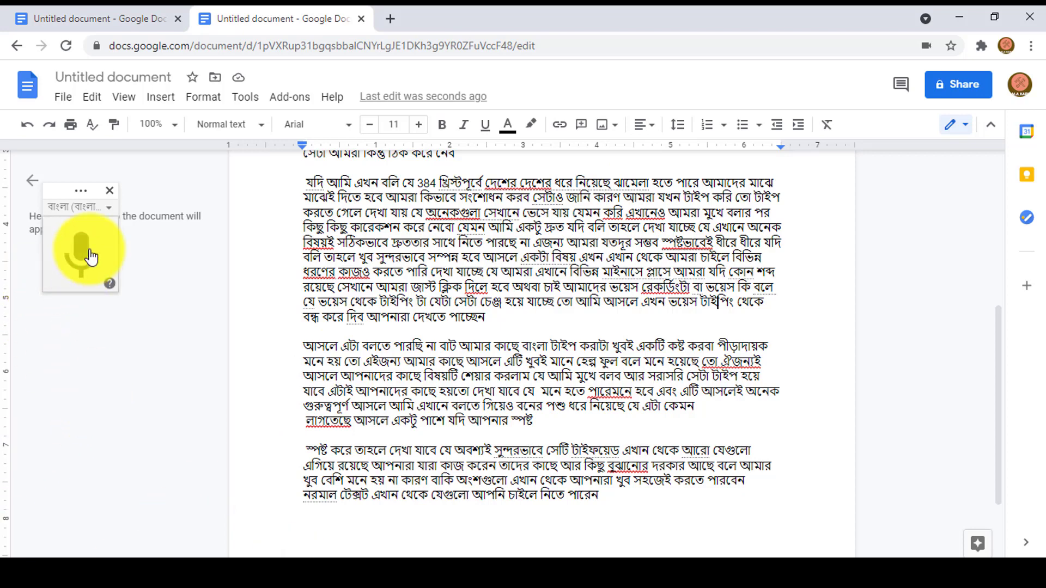
Switch voice typing back on to dictate the next Bengali paragraph.
{"action": "left_click", "coordinate": [90, 256]}
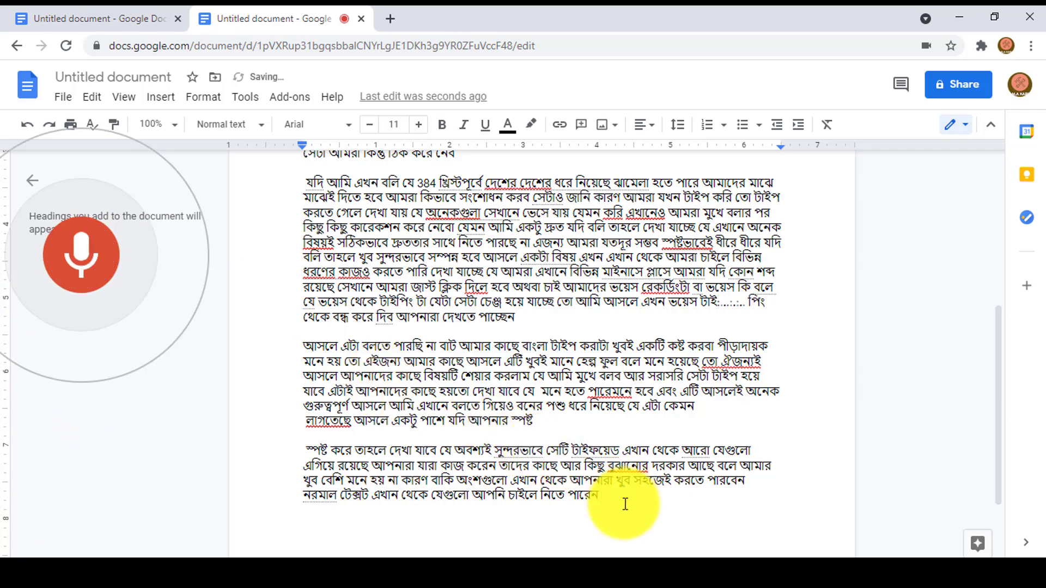